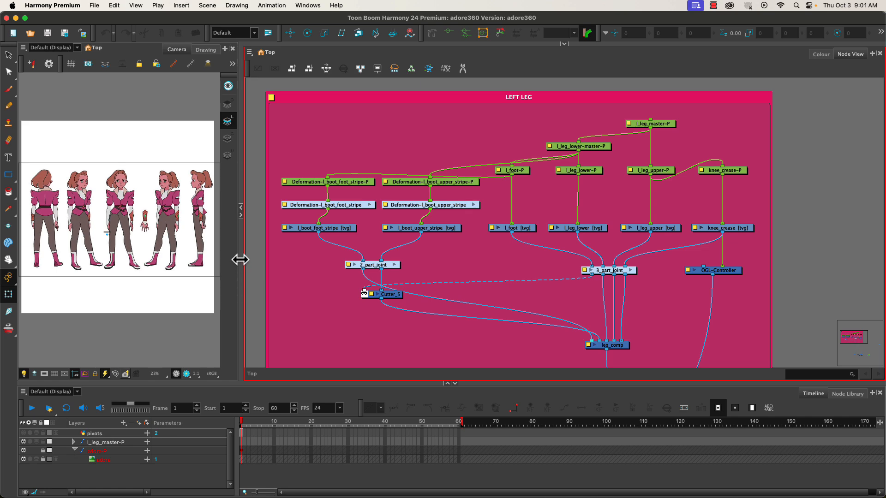
- Widen the Camera view around the front-facing character's left leg and disable the l_leg_lower drawing node
drag(240, 259, 647, 270)
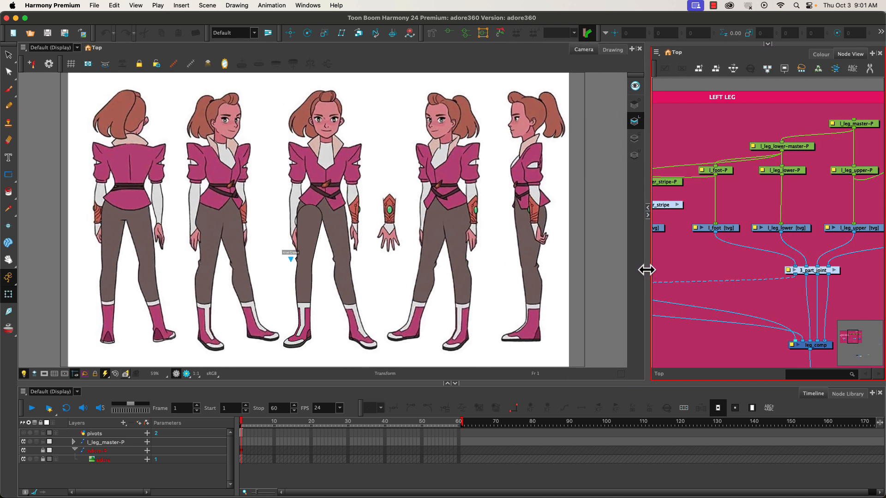
click(306, 236)
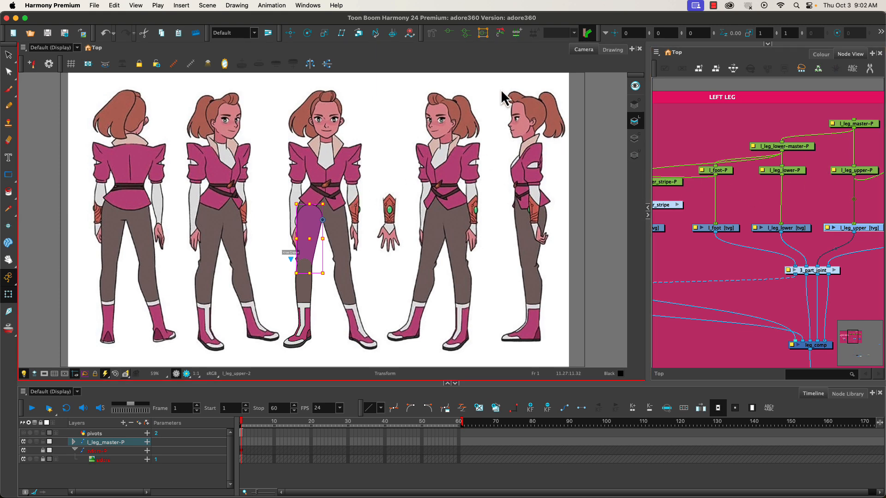
scroll(318, 237, up, 5)
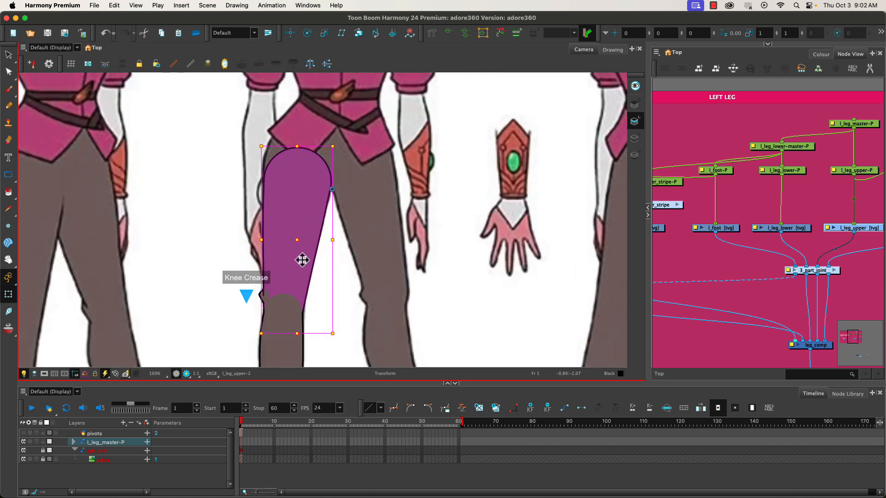
click(790, 230)
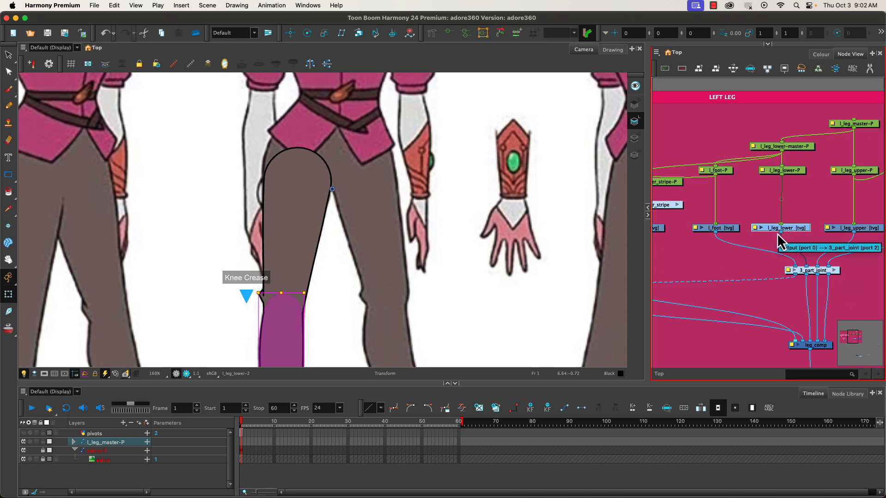
key(d)
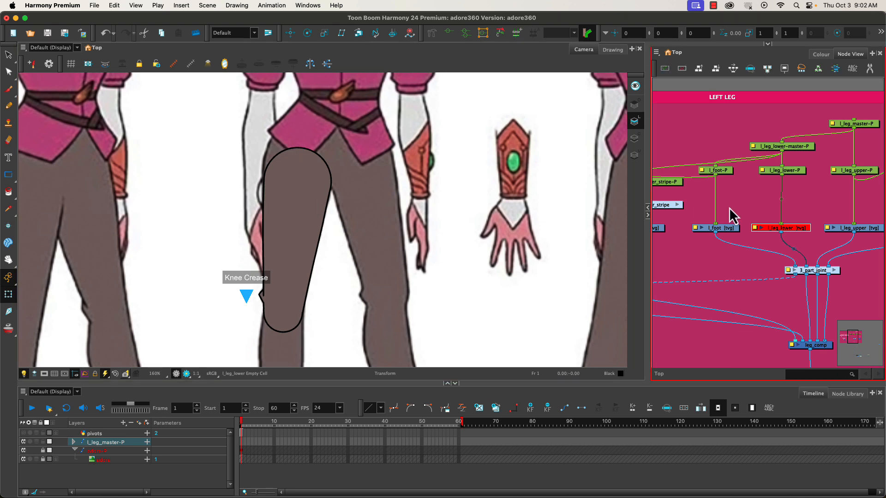
- Generate an envelope deformer with 4 deformation points on the l_leg_upper drawing using the Envelope Creator
click(864, 229)
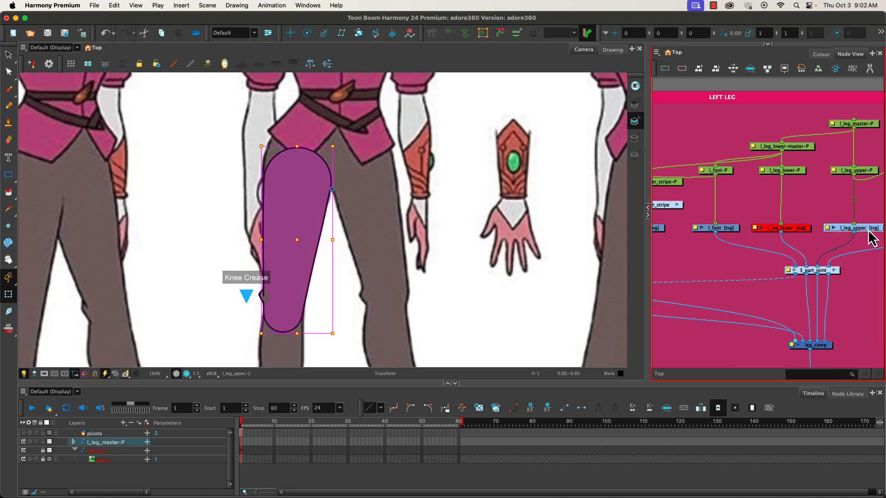
click(267, 7)
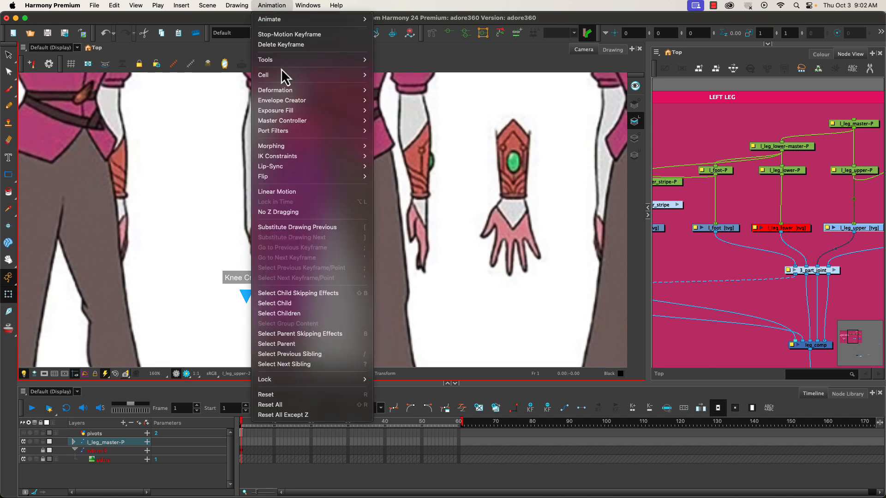
mouse_move(288, 101)
click(389, 99)
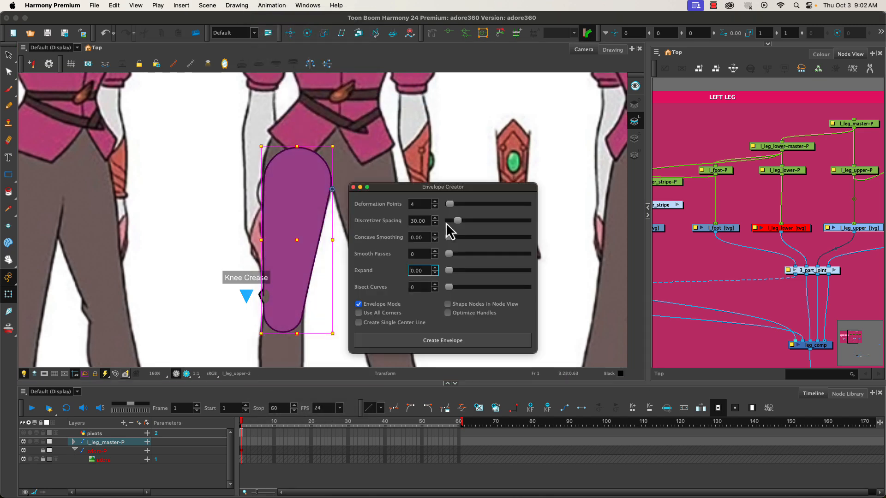
drag(428, 186, 504, 161)
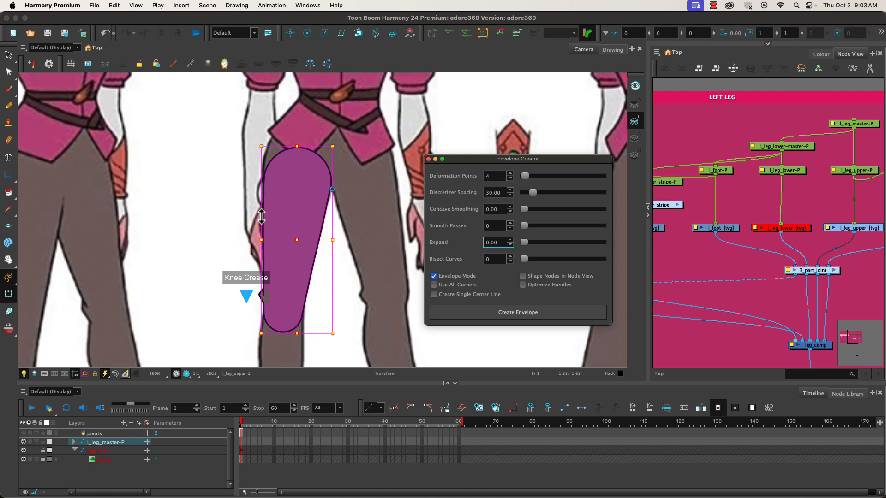
click(477, 314)
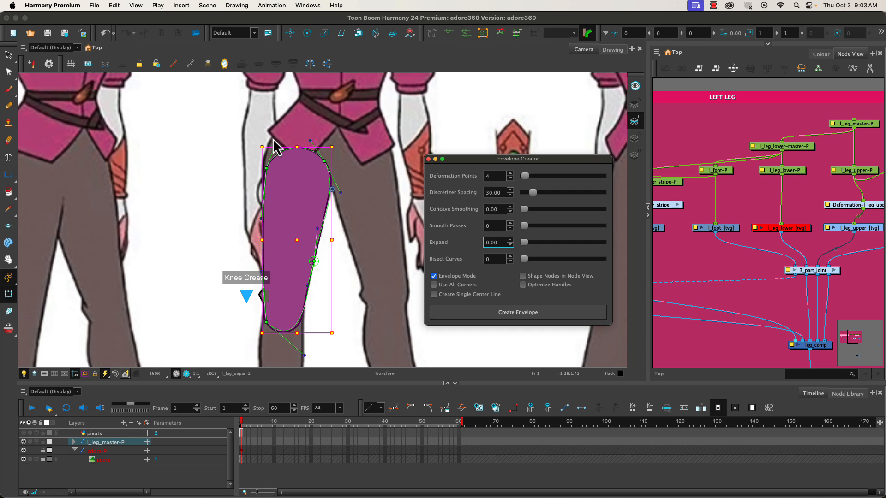
- Try adjusting the four-point envelope's Bézier handles at the thigh's rounded end and along its inner side
mouse_move(310, 141)
mouse_down()
mouse_move(301, 141)
mouse_move(323, 132)
mouse_move(301, 145)
mouse_move(327, 131)
mouse_move(305, 140)
mouse_up()
scroll(330, 183, up, 5)
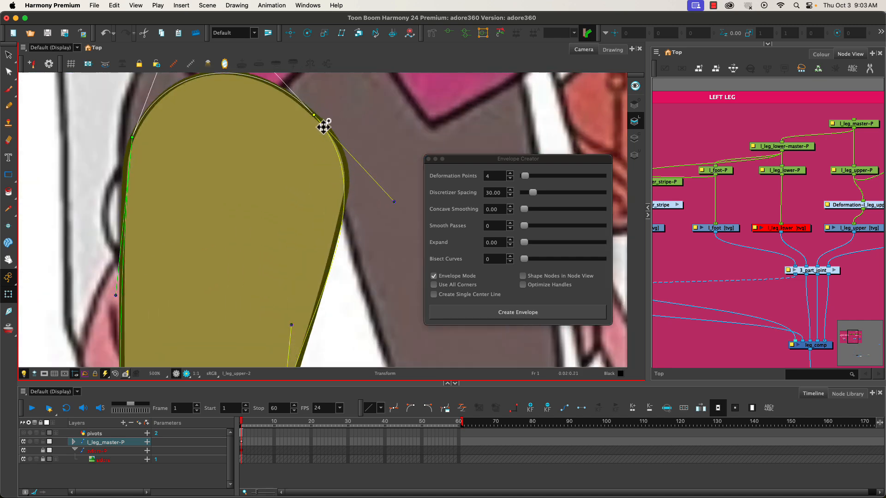
scroll(162, 291, down, 2)
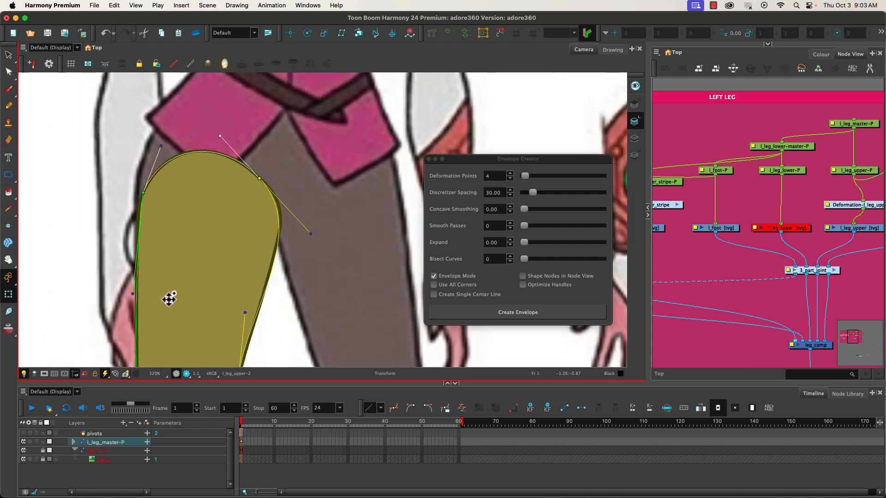
drag(197, 312, 223, 216)
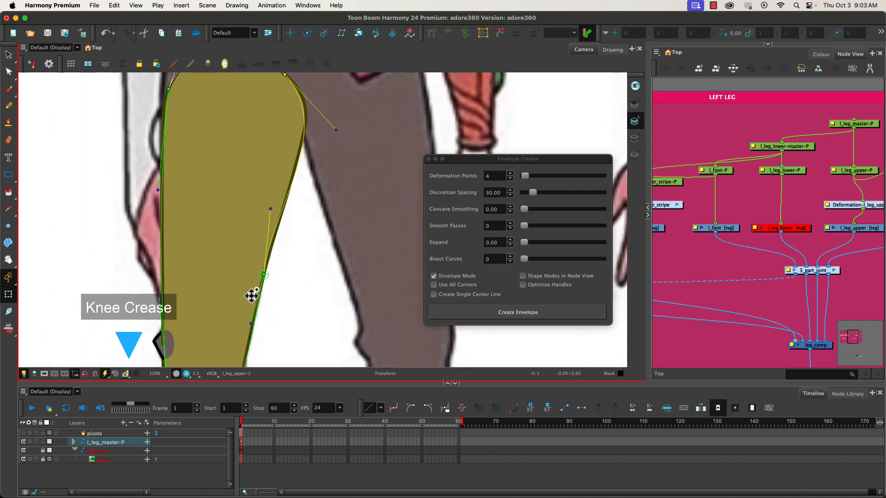
scroll(257, 280, up, 3)
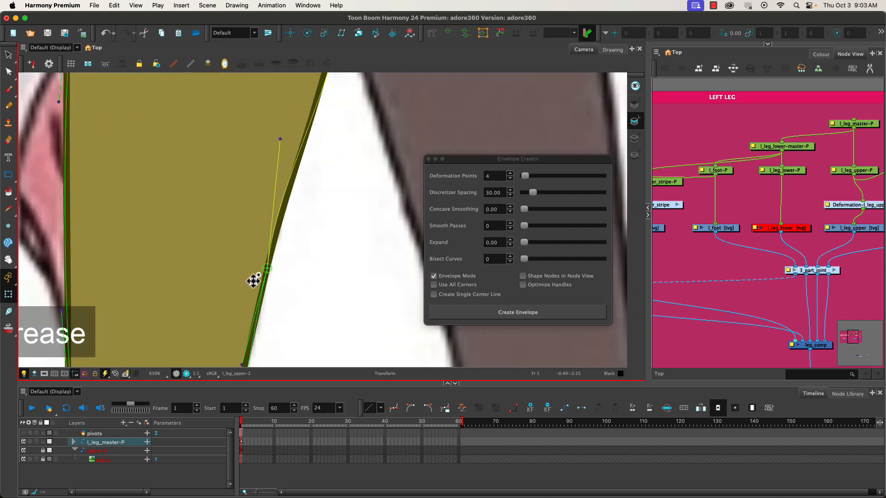
scroll(224, 293, down, 2)
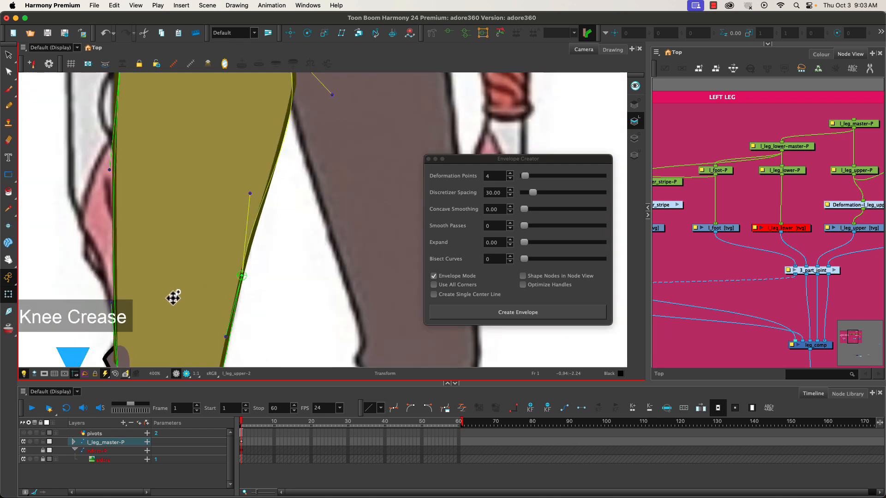
drag(253, 194, 217, 208)
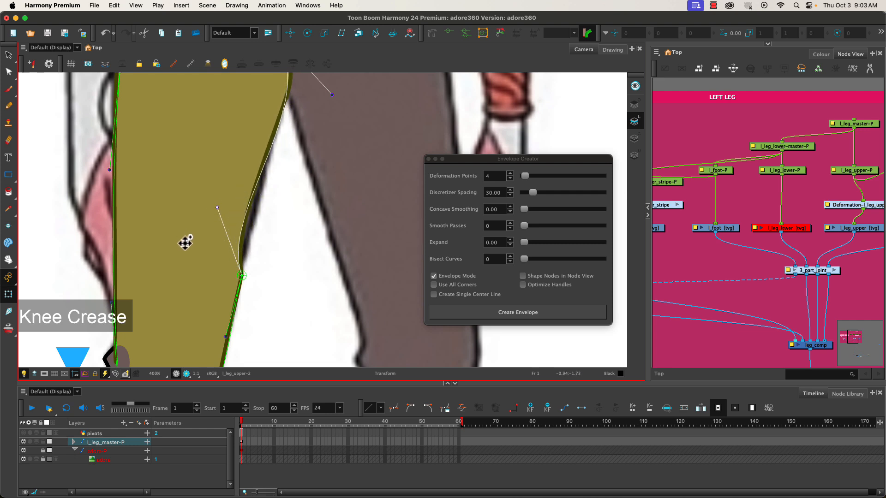
- Undo the handle adjustments and the creation of the four-point envelope
key(super+z)
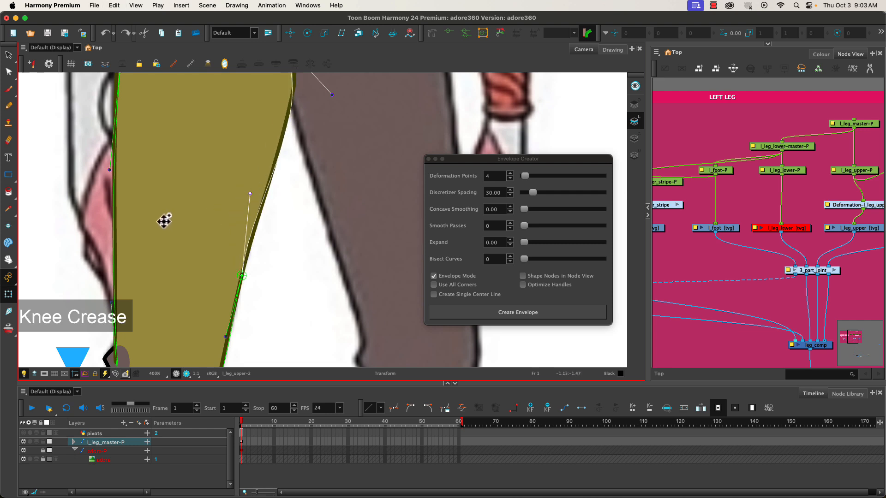
key(super+z)
key(super+z)
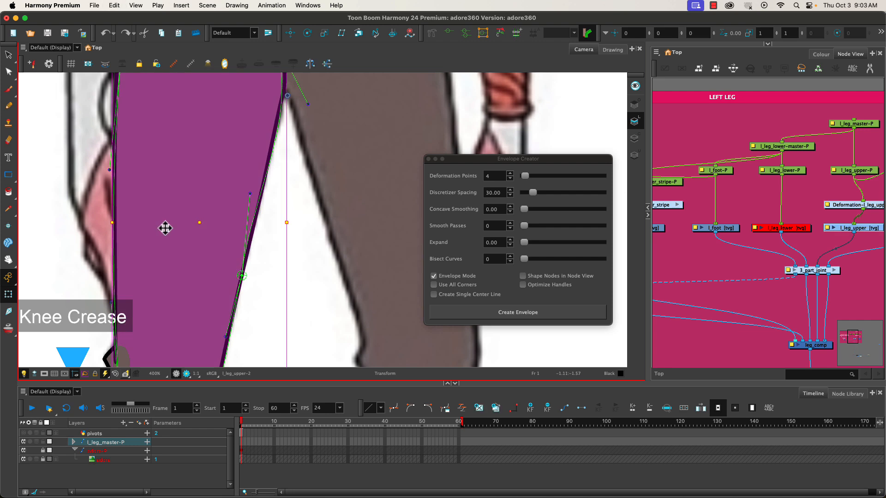
- Set the deformation points to 6 and generate a new envelope on the upper leg
click(510, 174)
click(510, 173)
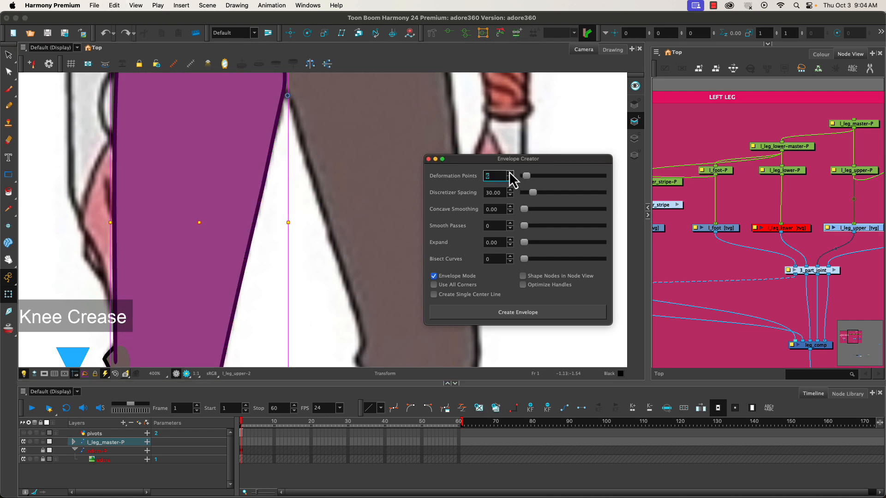
scroll(164, 237, down, 3)
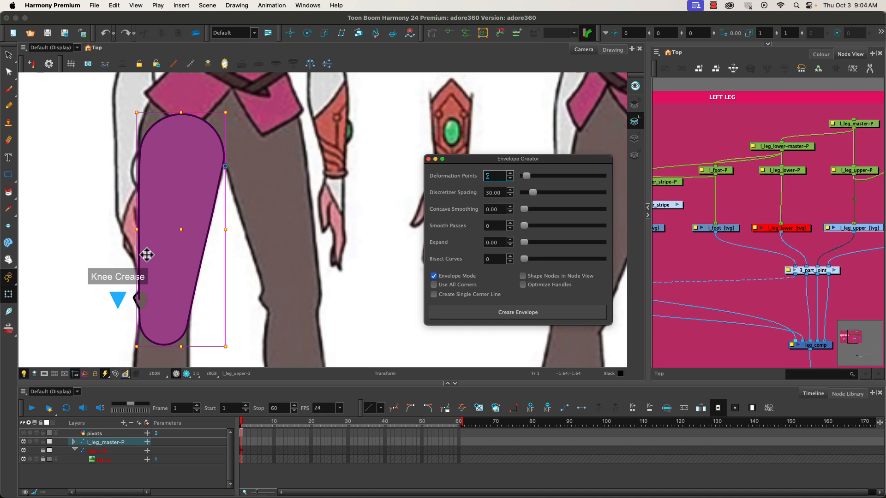
click(516, 316)
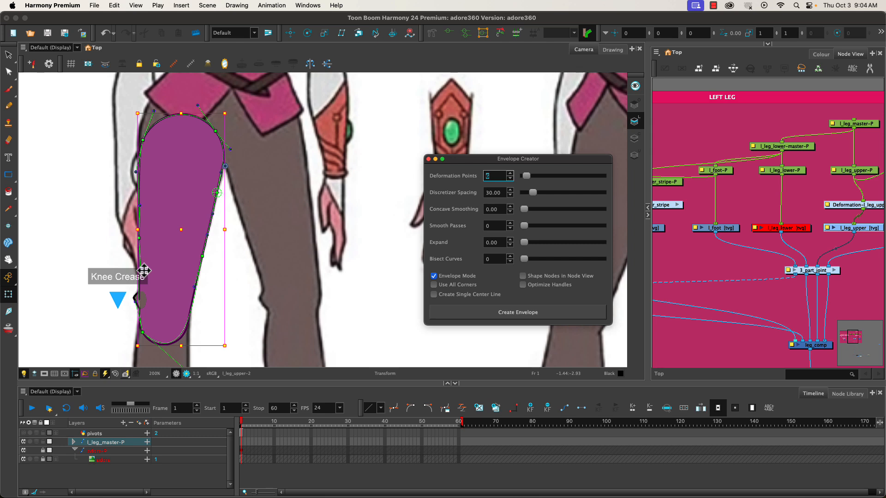
- Undo the six-point envelope and generate one with 8 deformation points on the upper leg
key(super+z)
click(510, 174)
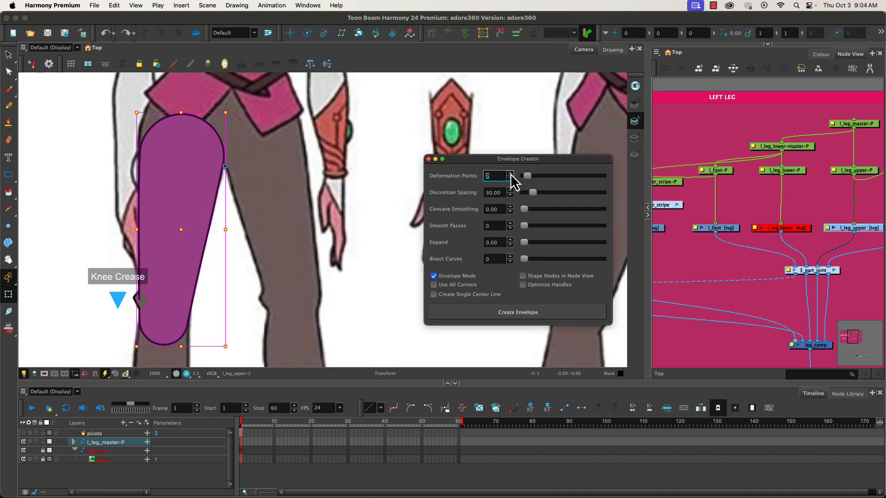
click(510, 174)
click(450, 314)
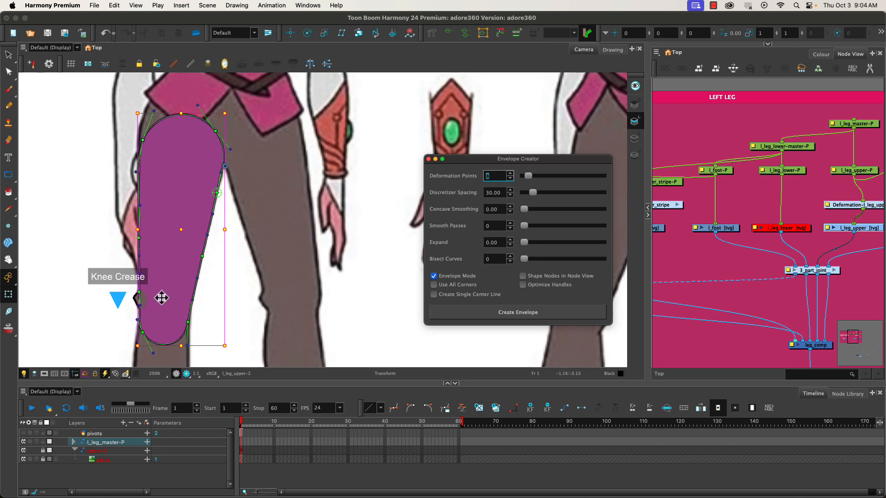
- Try moving the eight-point envelope's thigh handles and outer knee point, undoing the test moves
click(155, 111)
drag(155, 112, 194, 119)
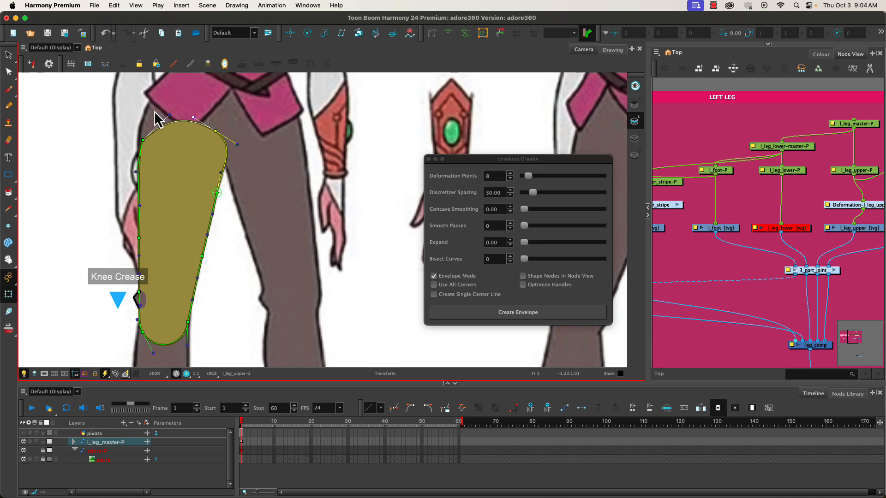
key(super+z)
drag(143, 336, 142, 328)
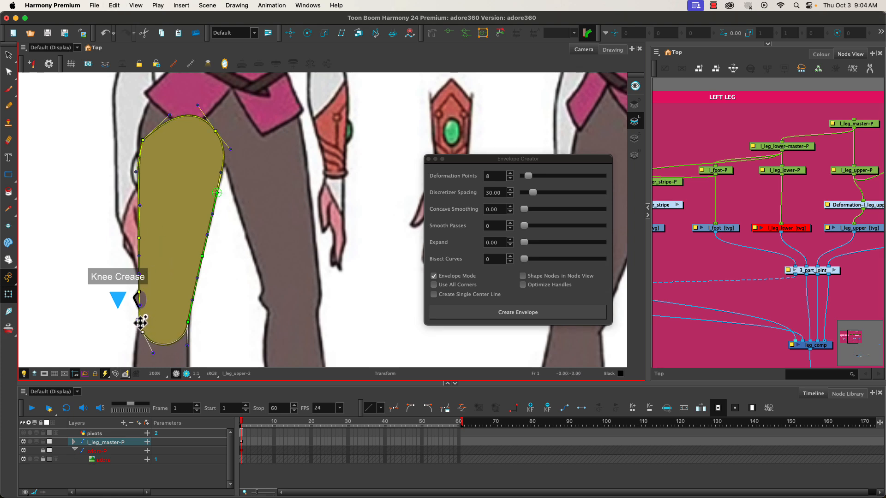
key(super+z)
- Reposition the envelope's knee-end points with the Rigging tool, placing one at the centre of the rounded end and adjusting the inner side
click(431, 35)
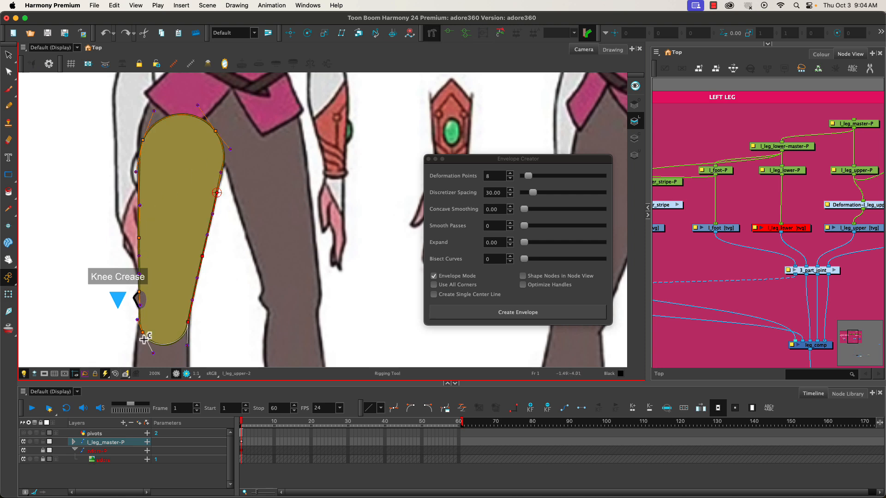
mouse_move(145, 335)
mouse_down()
mouse_move(158, 347)
mouse_move(158, 337)
mouse_move(142, 344)
mouse_move(178, 352)
mouse_move(183, 330)
mouse_move(156, 346)
mouse_up()
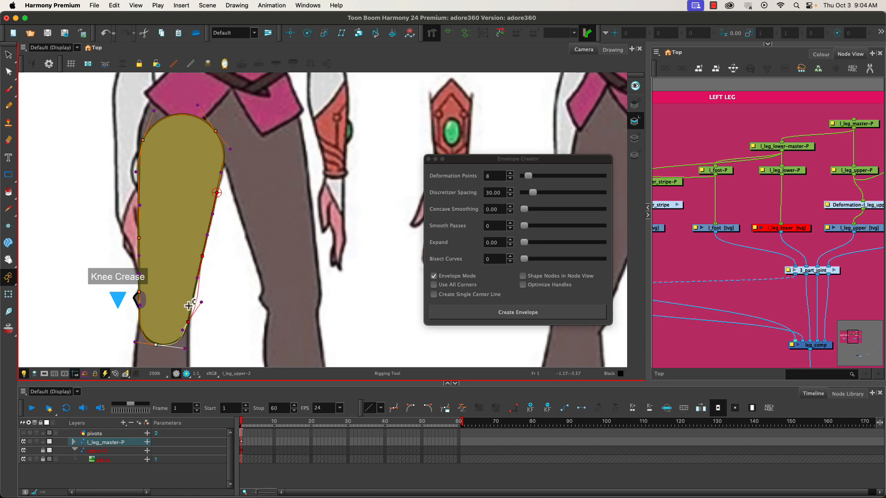
drag(196, 295, 193, 293)
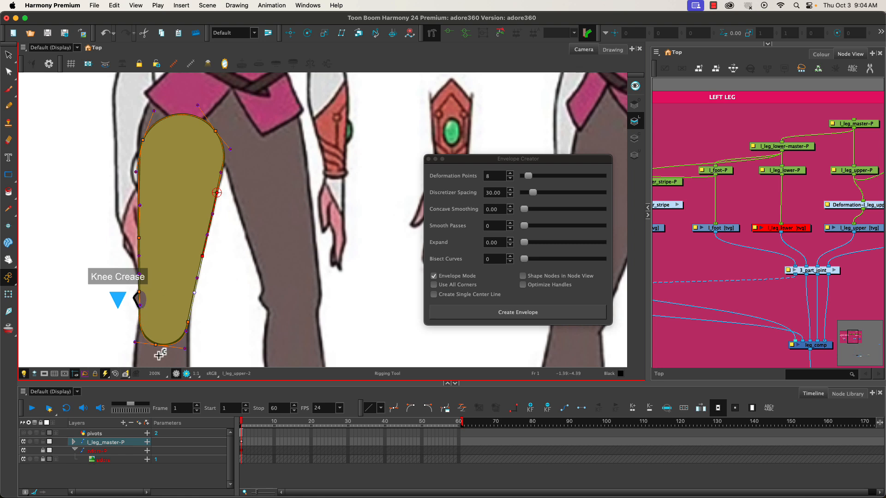
drag(155, 345, 154, 345)
- Test the deformation by moving the centre point of the knee end with the Transform tool
click(9, 294)
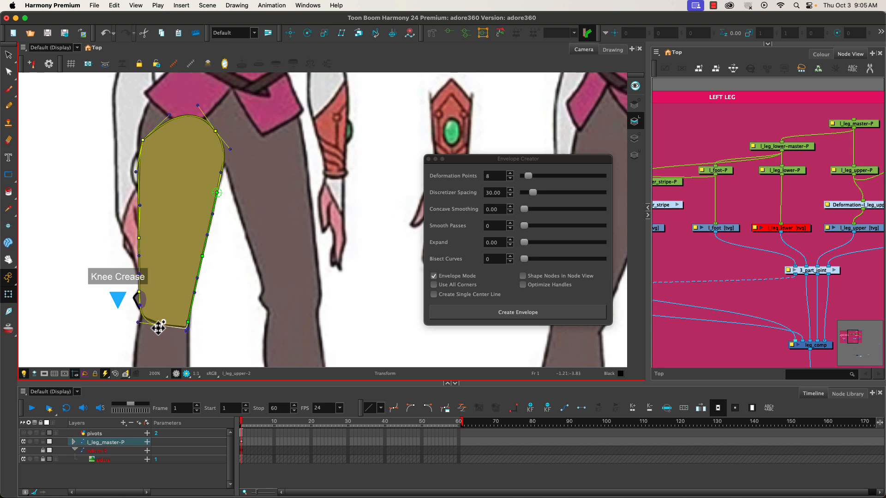
mouse_move(156, 352)
mouse_down()
mouse_move(161, 361)
mouse_move(156, 354)
mouse_up()
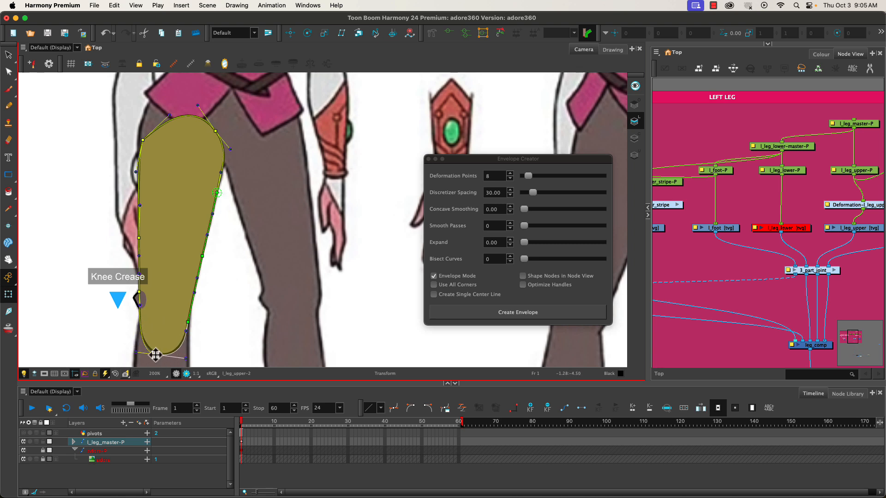
- Undo all point edits and the eight-point envelope on the upper leg, and close the Envelope Creator
key(super+z)
key(super+z)
key(super+z)
key(super+z)
key(super+z)
key(super+z)
key(super+z)
key(super+z)
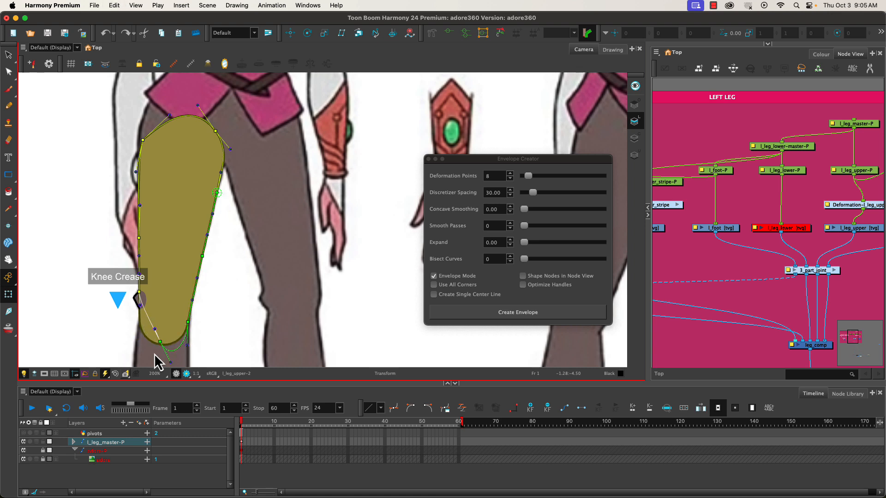
key(super+z)
key(super+z)
key(super+z)
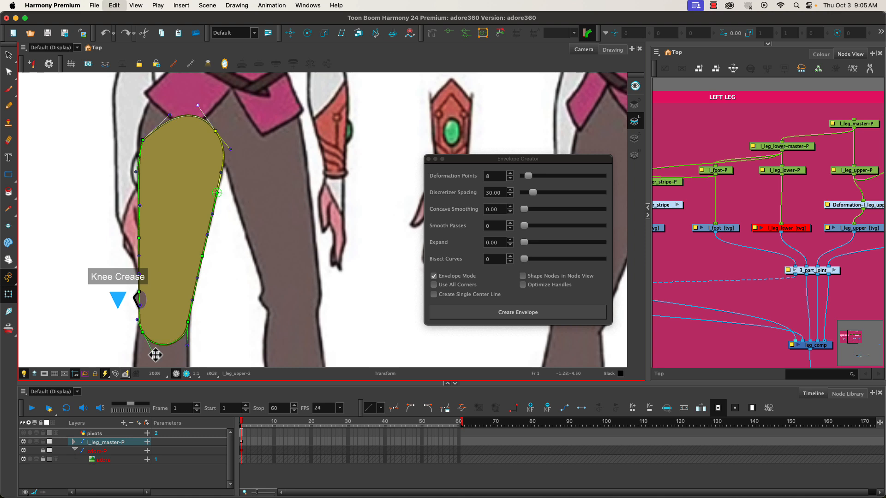
key(super+z)
key(super+z)
key(super+z)
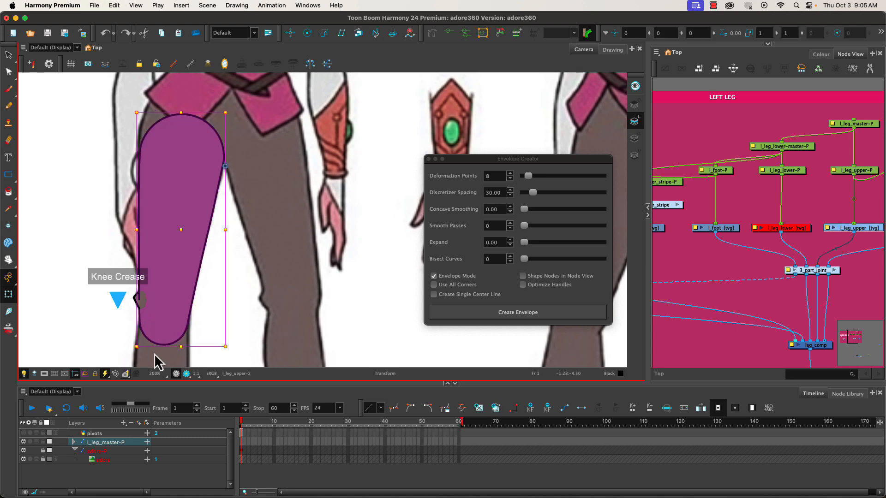
click(429, 159)
- Activate the Rigging tool, enlarge its tool properties area and switch the tool to Envelope Mode
click(432, 33)
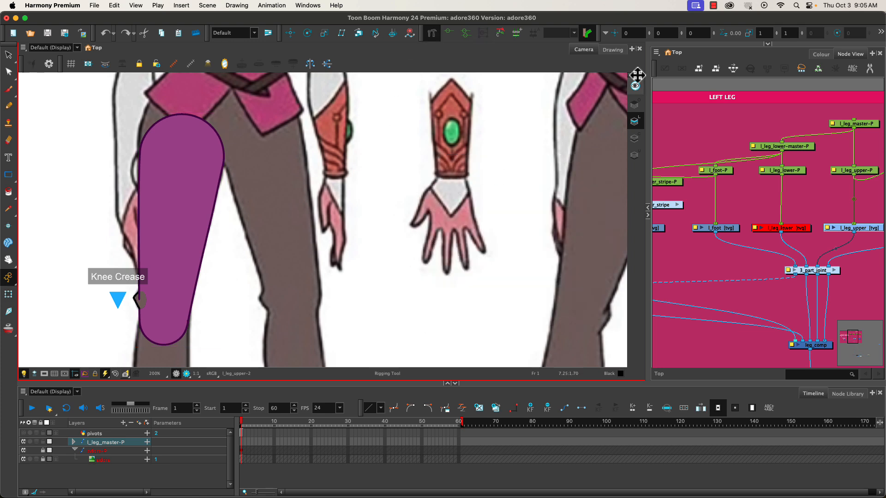
click(678, 98)
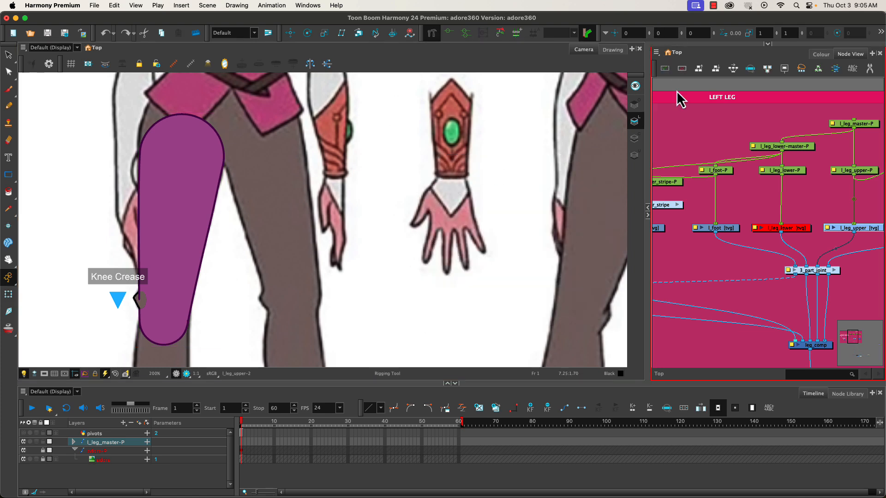
click(768, 45)
click(814, 54)
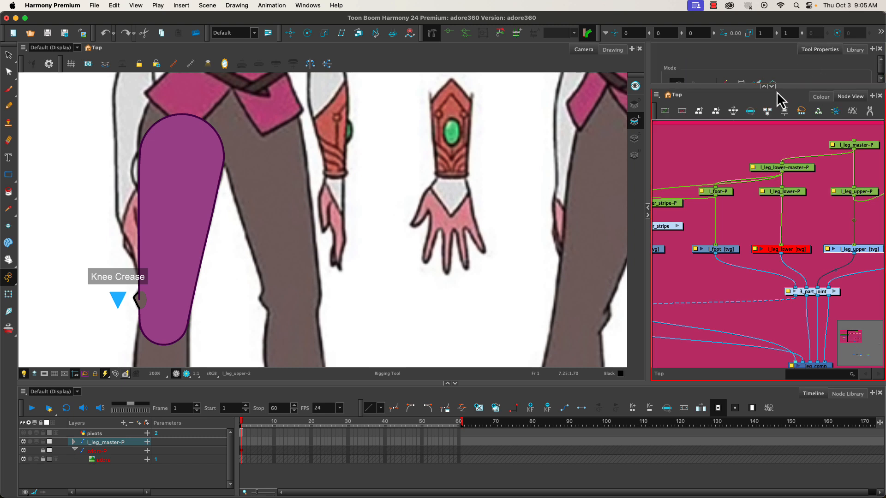
drag(784, 88, 783, 149)
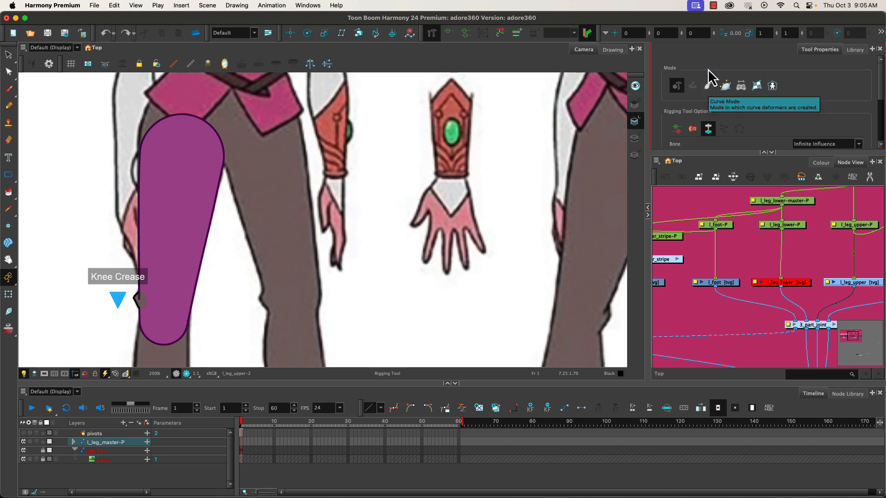
click(726, 88)
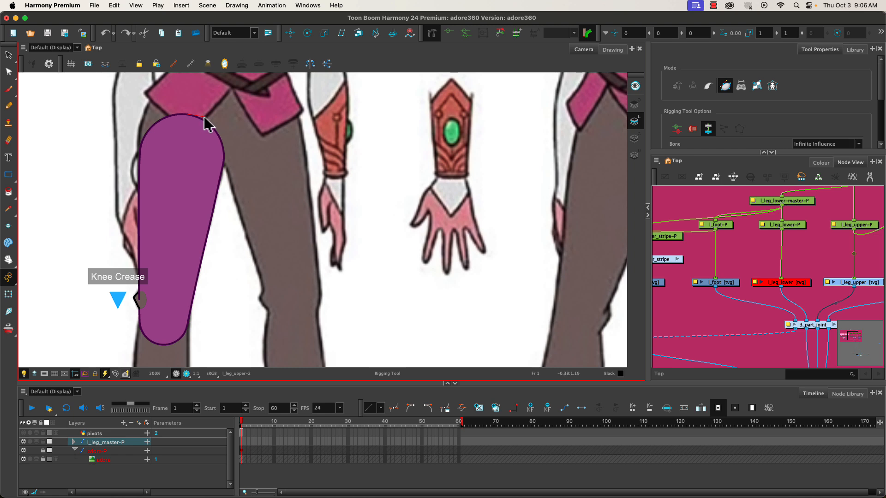
- Start a manual envelope at the top of the upper leg, placing points along the inner hip, inner mid-thigh and inner knee
drag(204, 117, 205, 118)
click(230, 145)
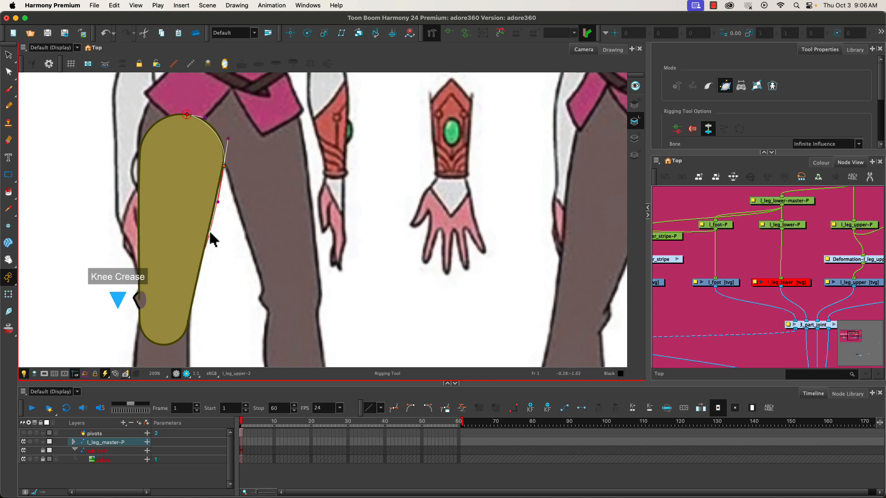
click(204, 249)
click(202, 254)
click(188, 315)
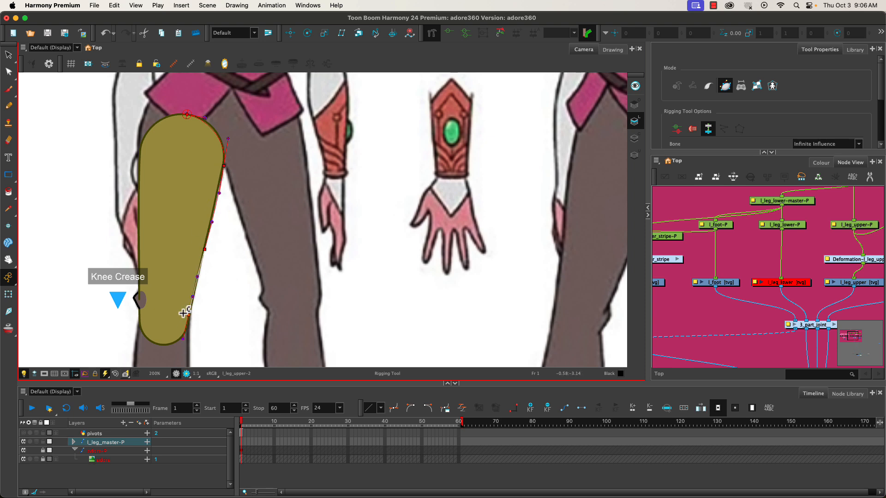
- Continue the envelope around the rounded knee end and up the outer side, closing it at the starting point on top
click(157, 345)
click(139, 312)
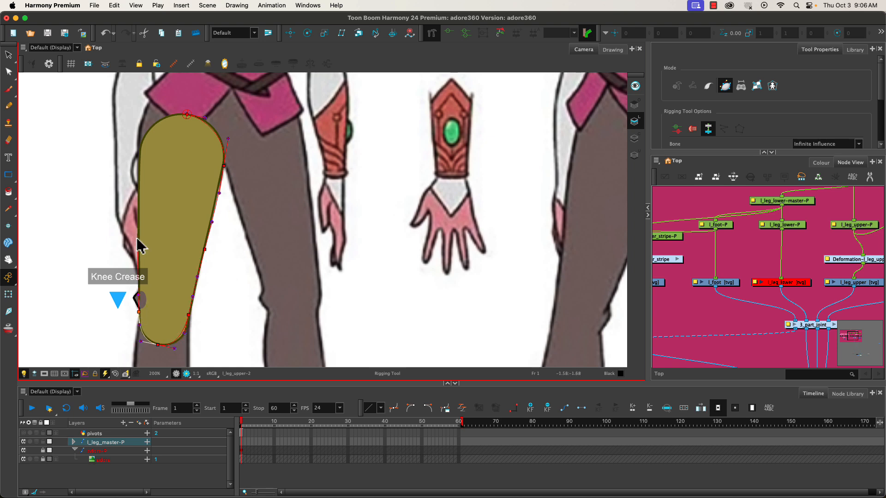
click(137, 234)
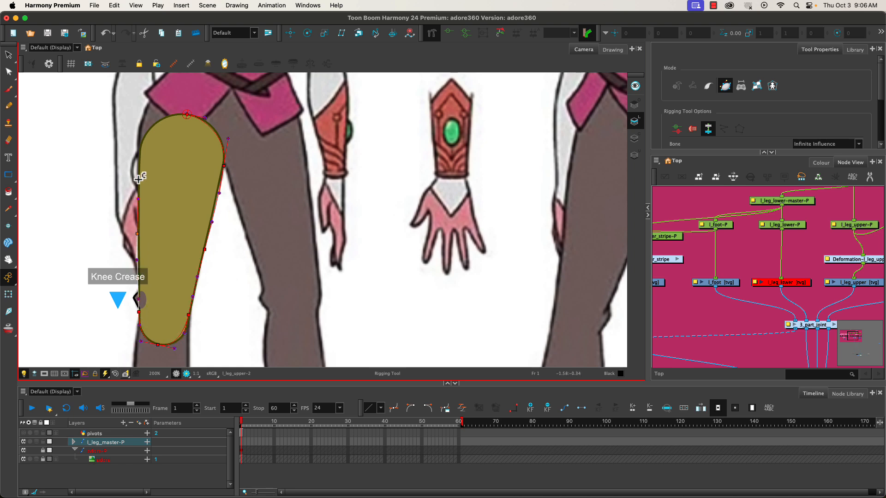
click(138, 151)
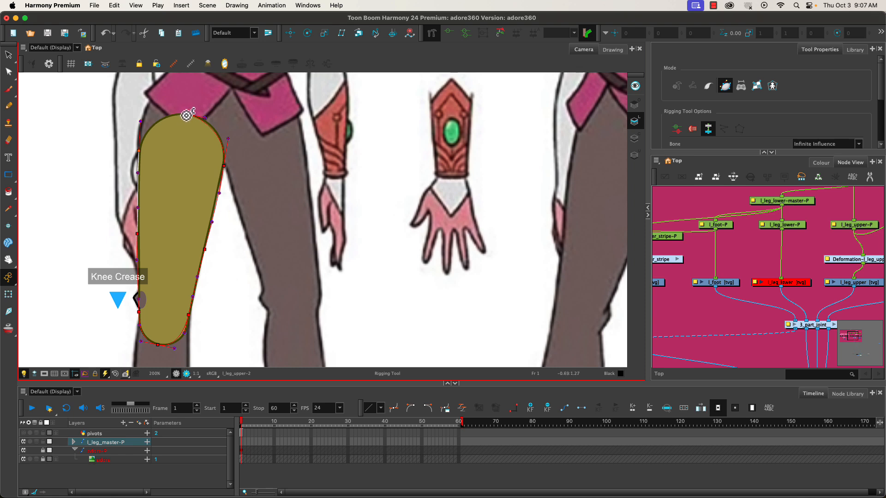
click(168, 101)
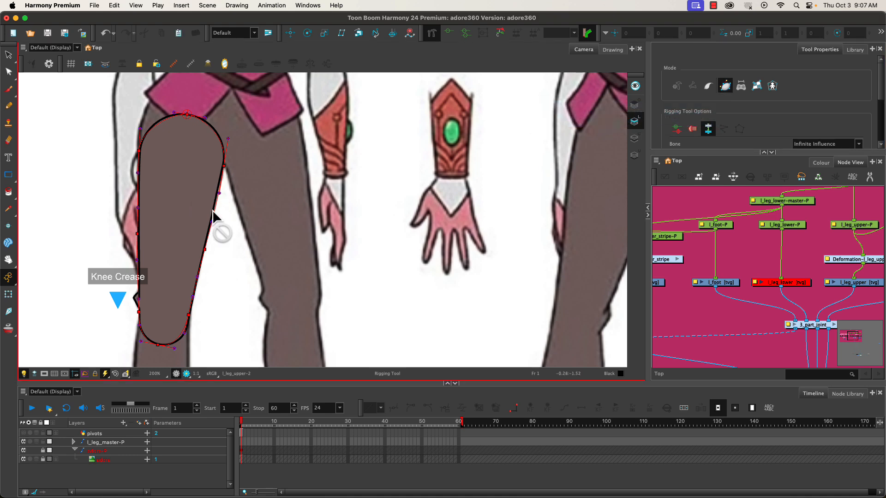
- Refine the top point and inner hip handles so the envelope follows the thigh's rounded inner upper outline
click(220, 196)
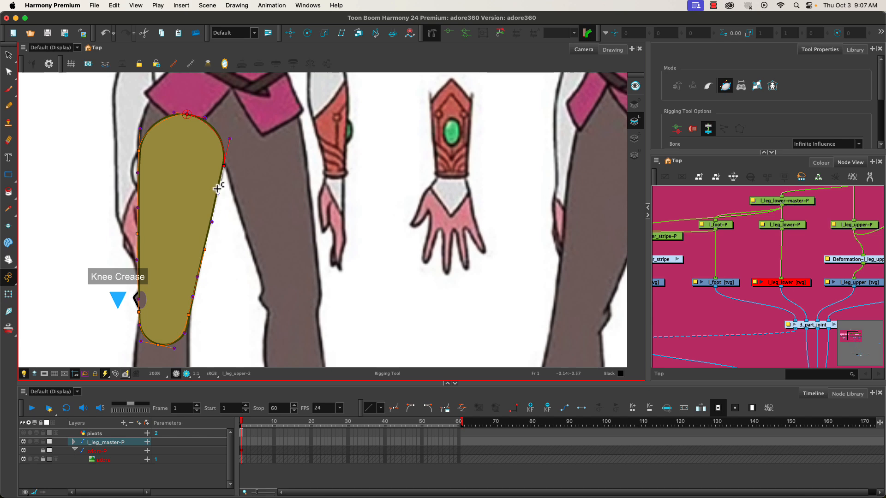
scroll(216, 171, up, 1)
scroll(216, 171, up, 4)
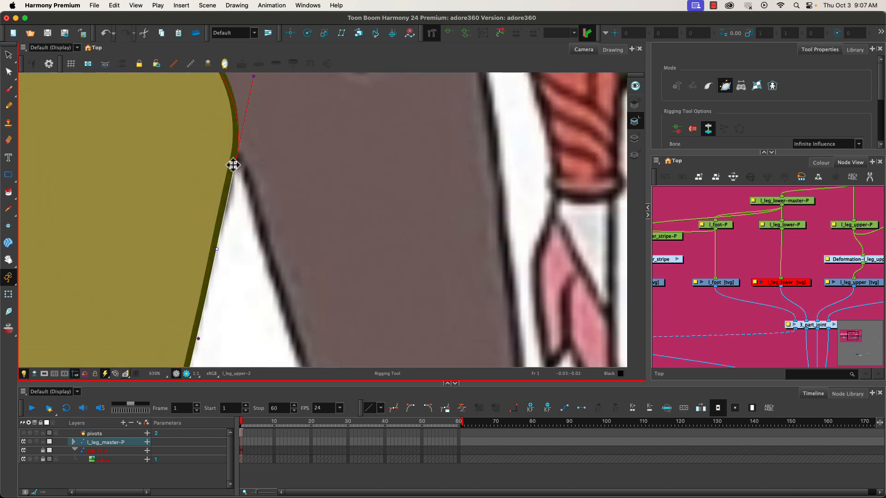
click(253, 84)
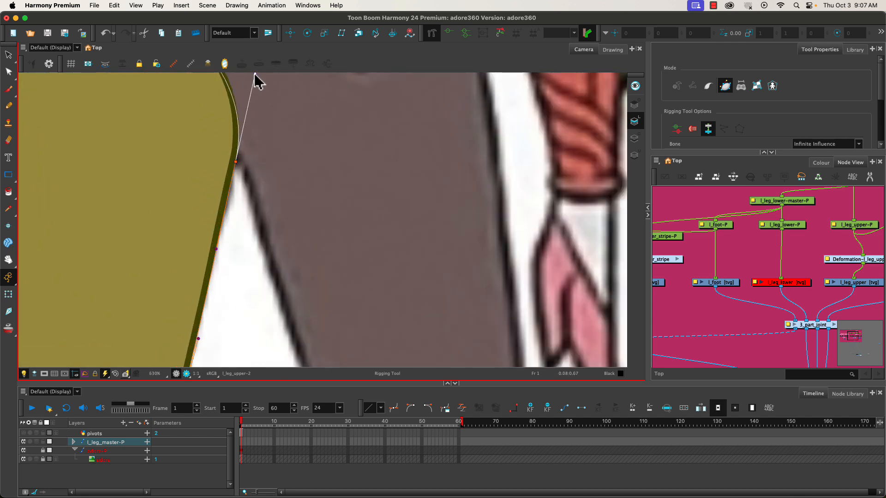
drag(155, 142, 189, 288)
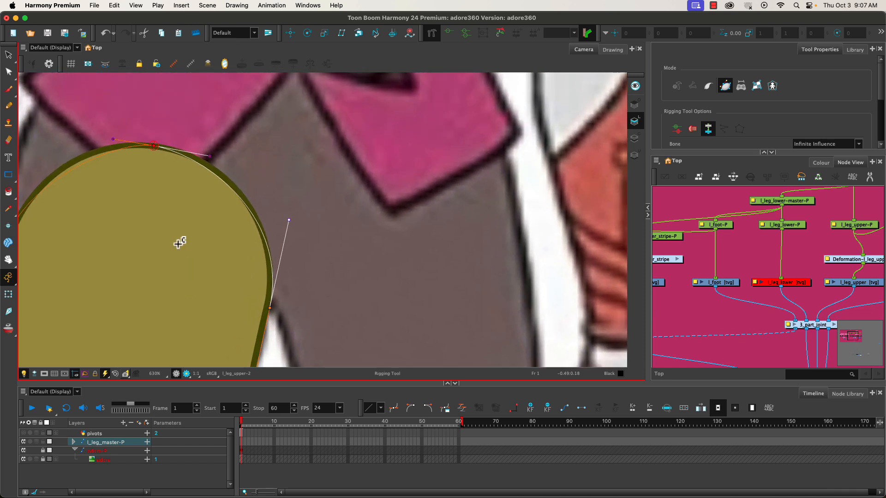
click(154, 148)
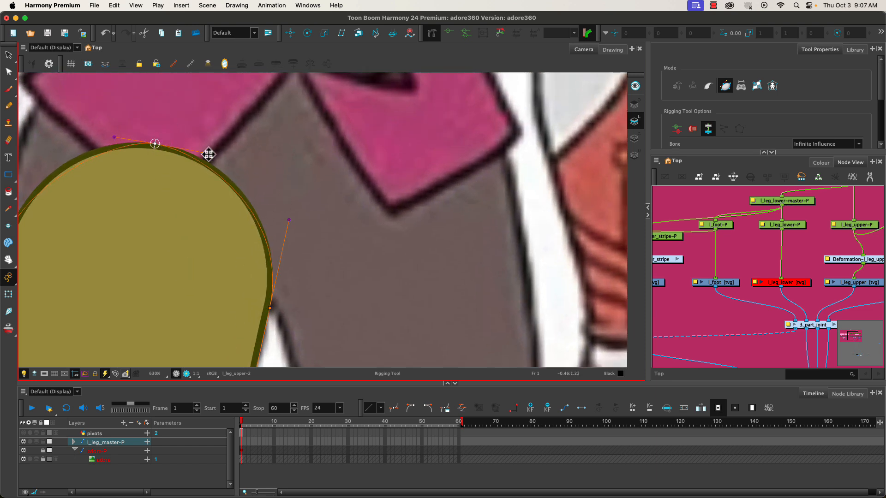
drag(210, 157, 227, 156)
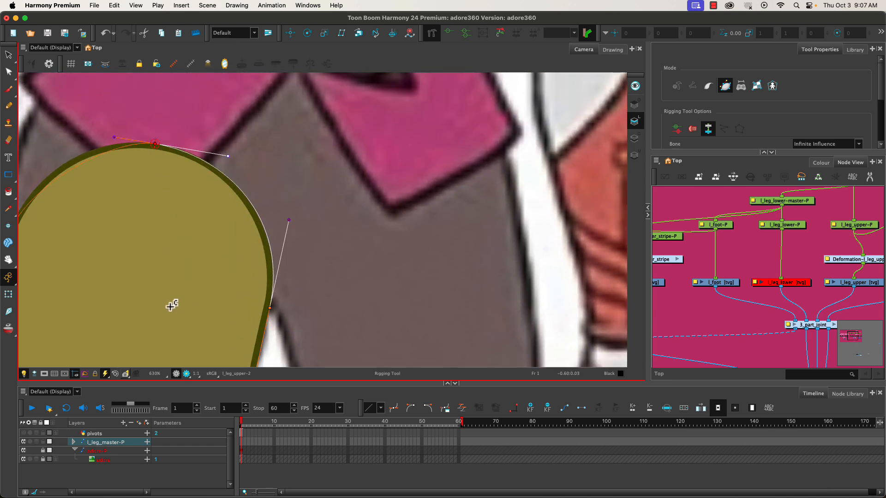
- Align the inner mid-thigh handle and inner knee point with the leg's inner outline
drag(172, 303, 244, 102)
drag(222, 303, 268, 160)
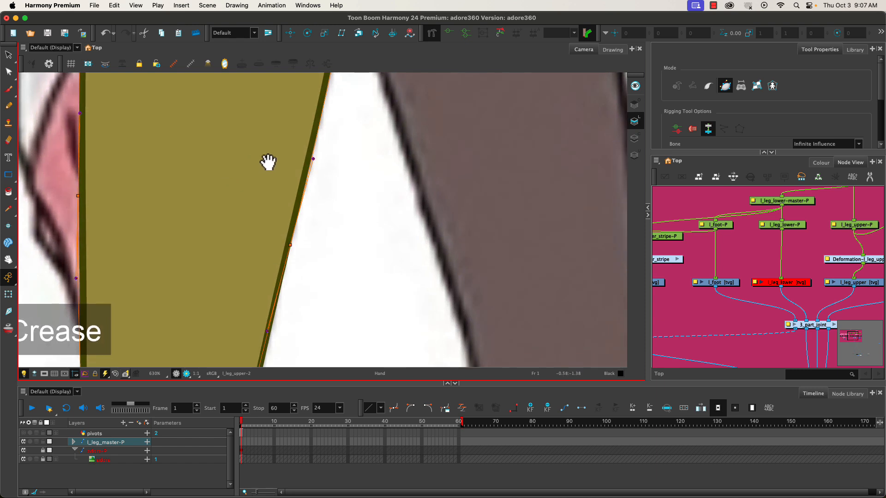
click(270, 332)
drag(212, 297, 249, 110)
drag(278, 267, 282, 269)
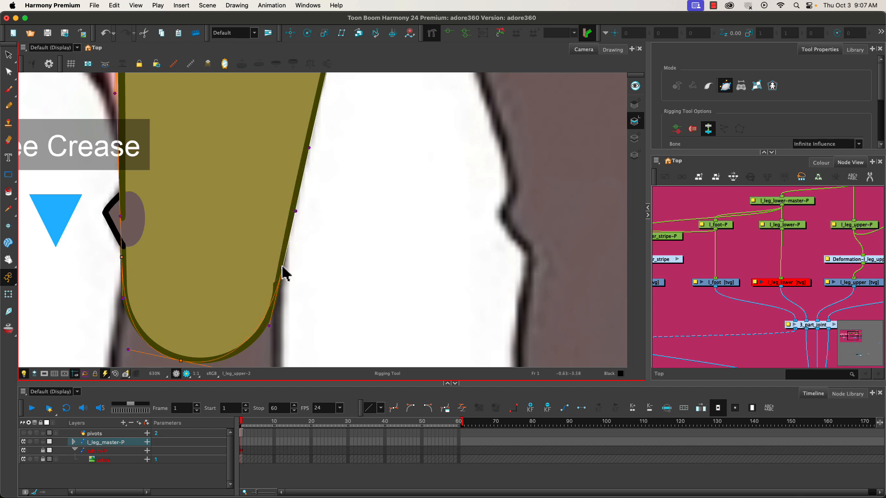
- Adjust the knee end's bottom point and lengthen the handles on its inner half to match the rounded outline
click(181, 361)
drag(182, 307, 188, 290)
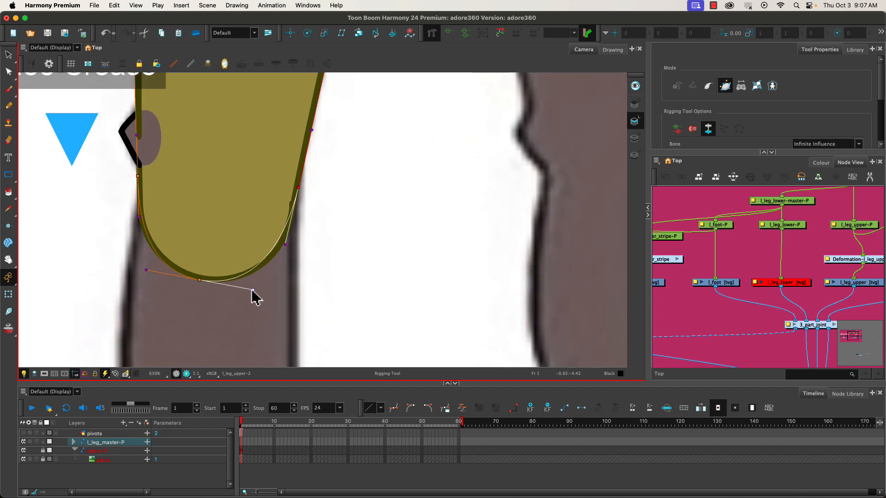
drag(252, 291, 264, 287)
drag(286, 253, 285, 255)
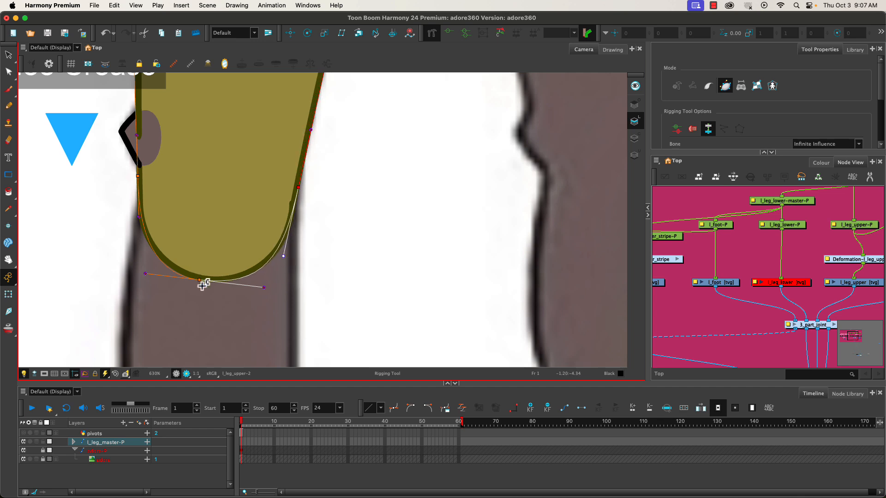
drag(261, 290, 263, 290)
drag(283, 256, 282, 267)
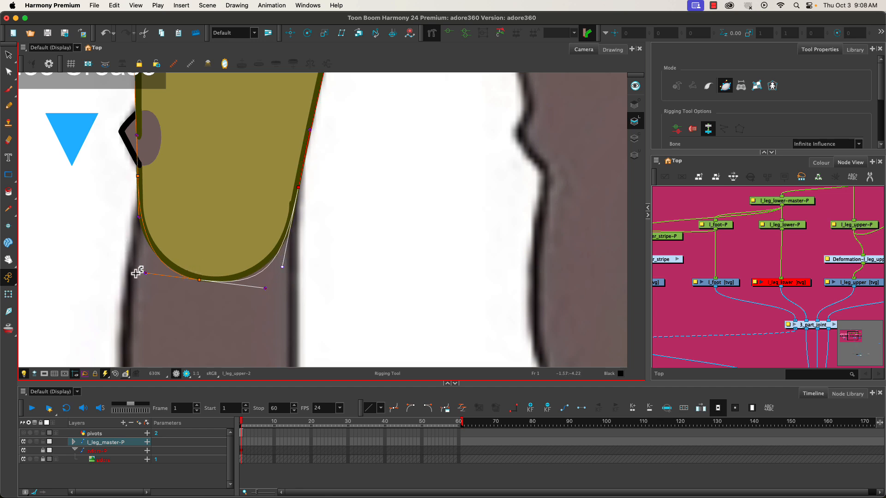
- Adjust the outer knee point's handles and the mid-thigh handles above so the envelope follows the leg's outer edge
click(136, 225)
drag(136, 225, 135, 225)
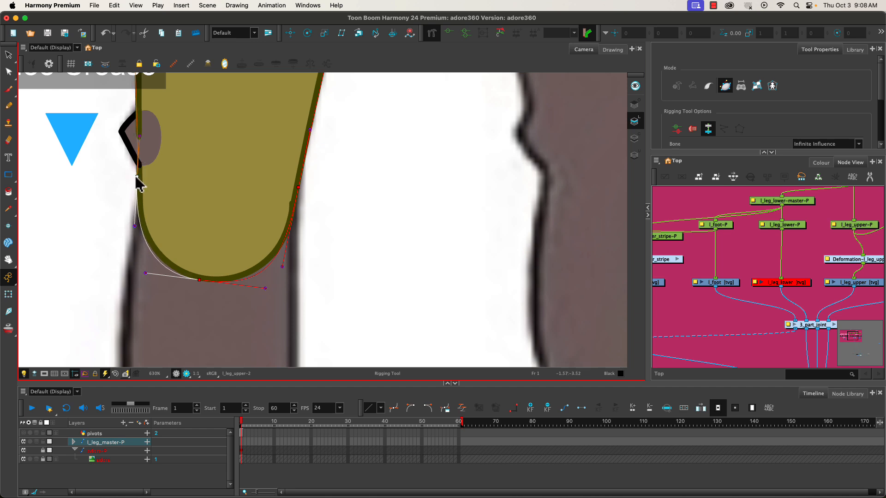
click(136, 135)
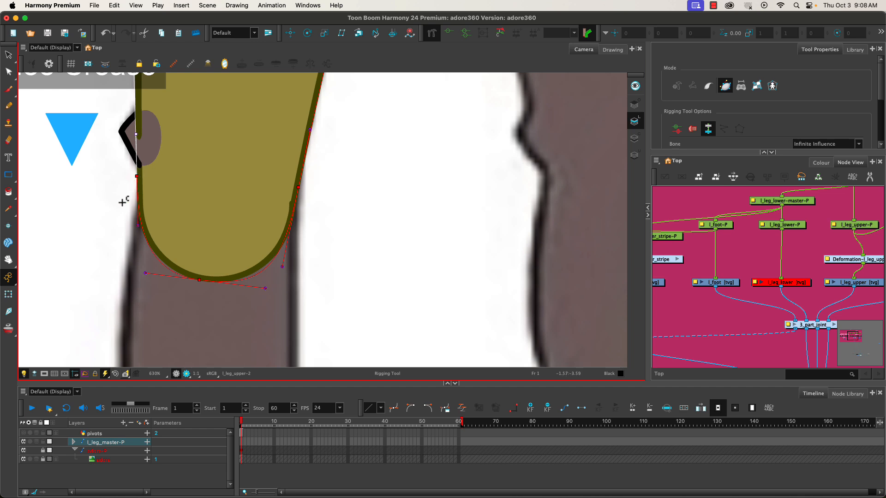
key(space)
drag(118, 182, 146, 346)
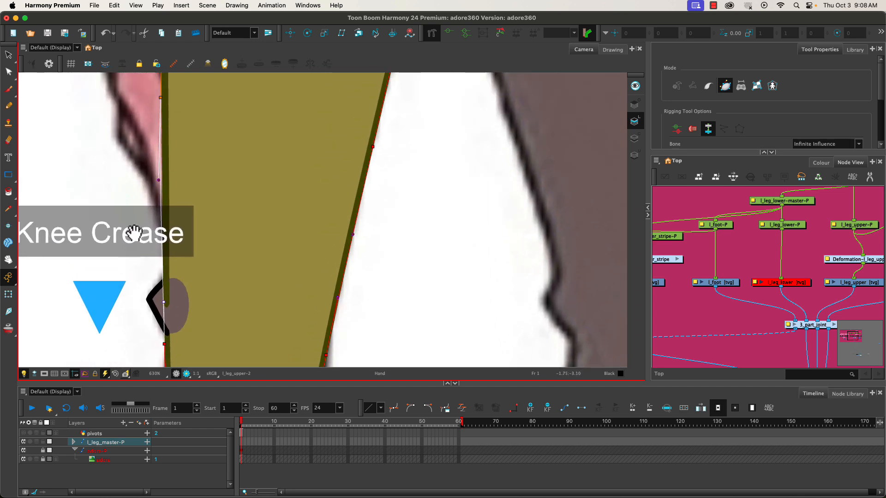
drag(138, 158, 144, 276)
drag(170, 225, 168, 217)
key(space)
drag(142, 170, 147, 283)
drag(179, 248, 177, 247)
- Shape the envelope's outer hip curve by extending the outer hip handle and the top point's outer handle
drag(146, 167, 147, 305)
drag(184, 141, 189, 111)
drag(287, 81, 271, 80)
drag(189, 111, 187, 124)
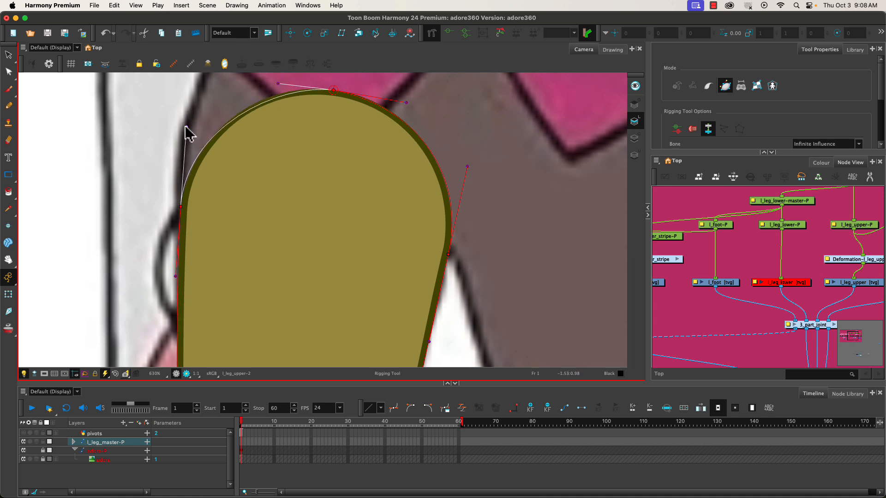
drag(278, 84, 265, 83)
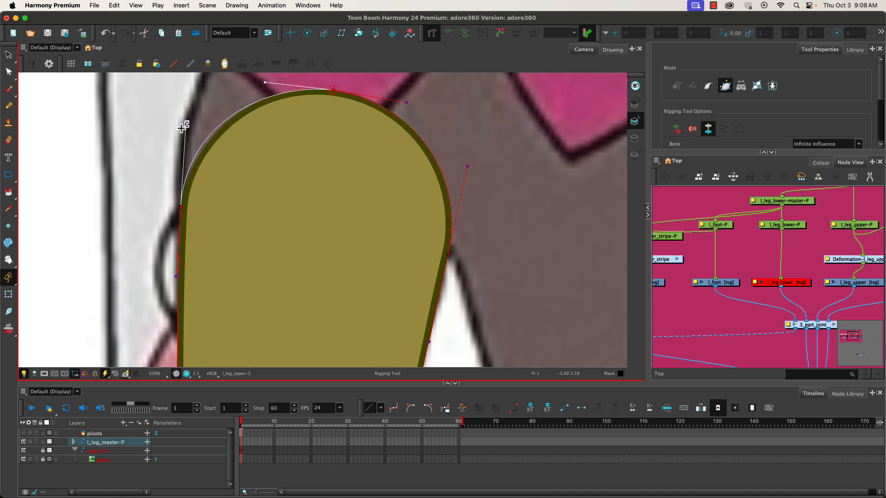
drag(185, 125, 185, 135)
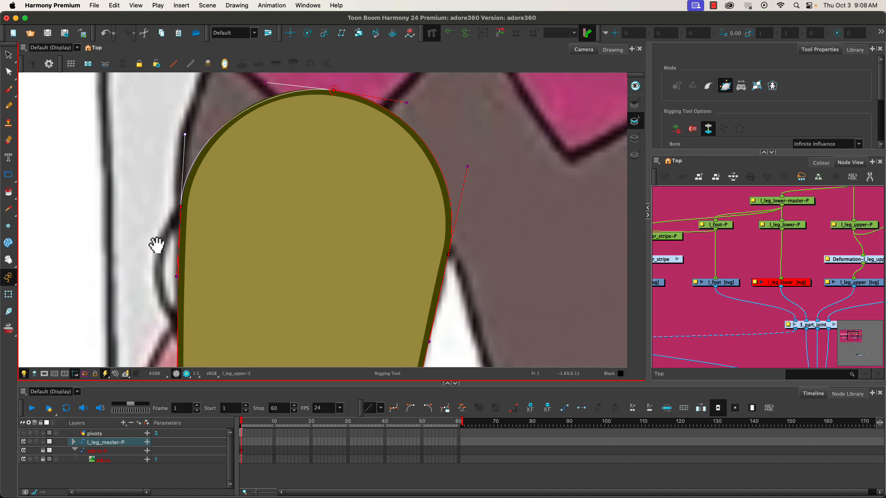
- Test the envelope with the Transform tool by moving the outer mid-thigh point inward, the inner one outward, and straightening the inner hip handle
drag(154, 243, 172, 123)
drag(169, 324, 152, 220)
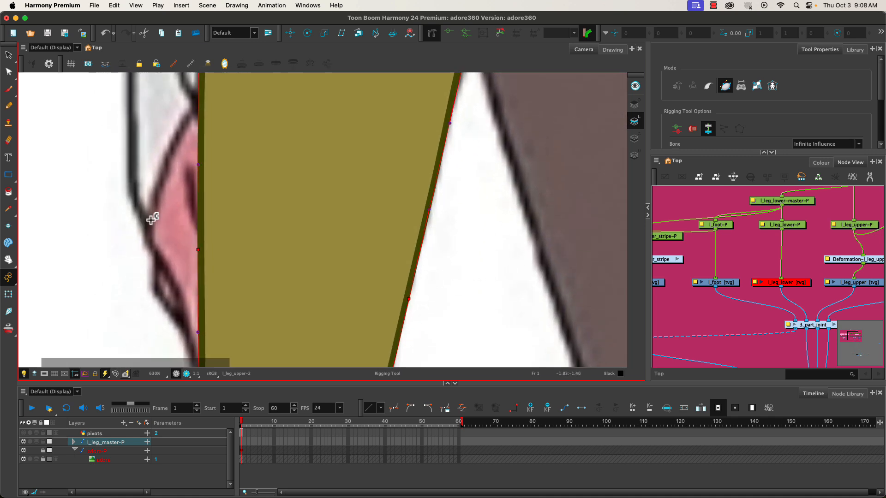
click(9, 294)
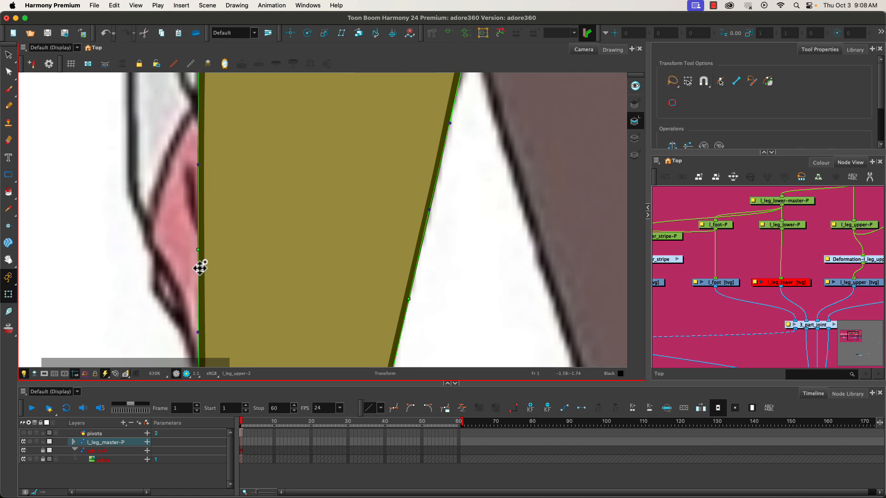
scroll(199, 263, down, 4)
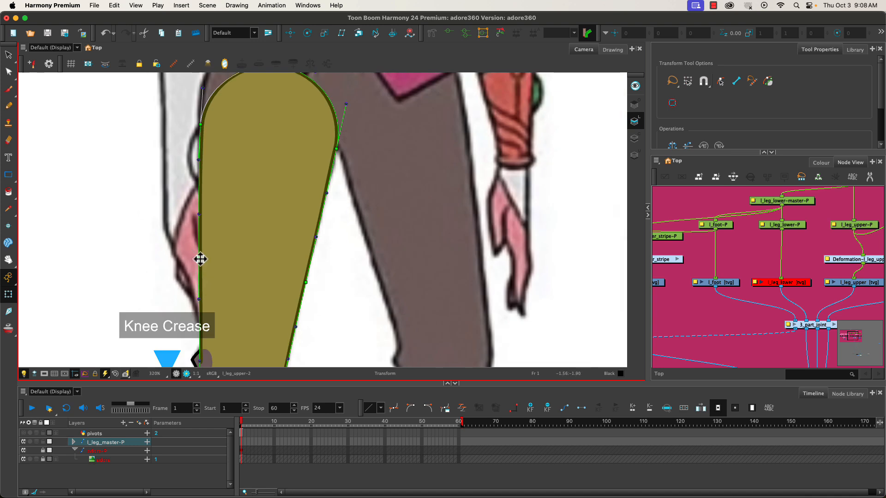
drag(199, 257, 215, 255)
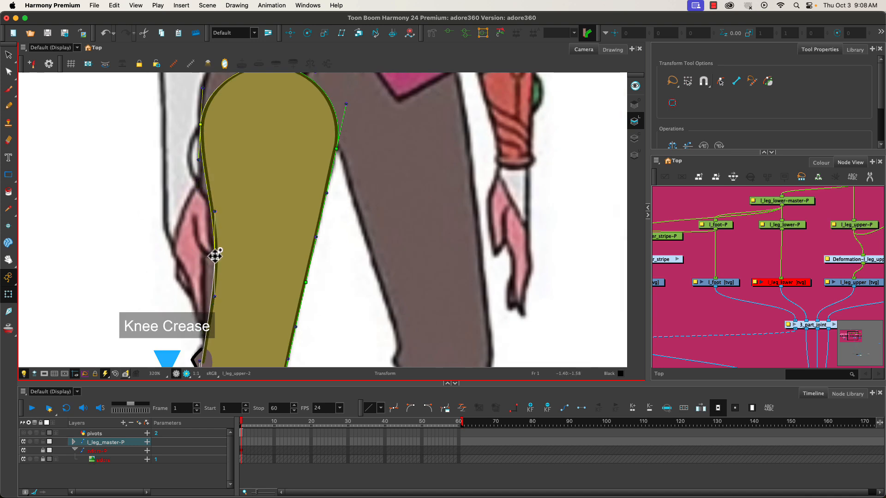
drag(306, 282, 322, 282)
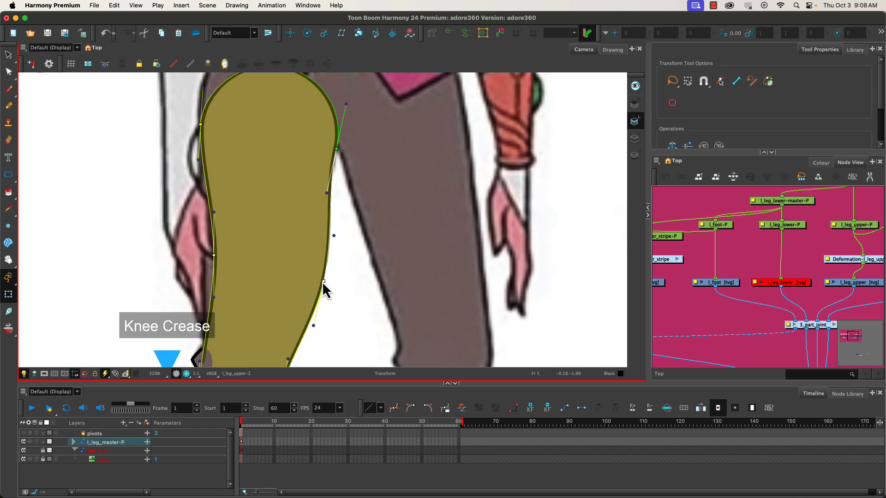
drag(346, 104, 335, 97)
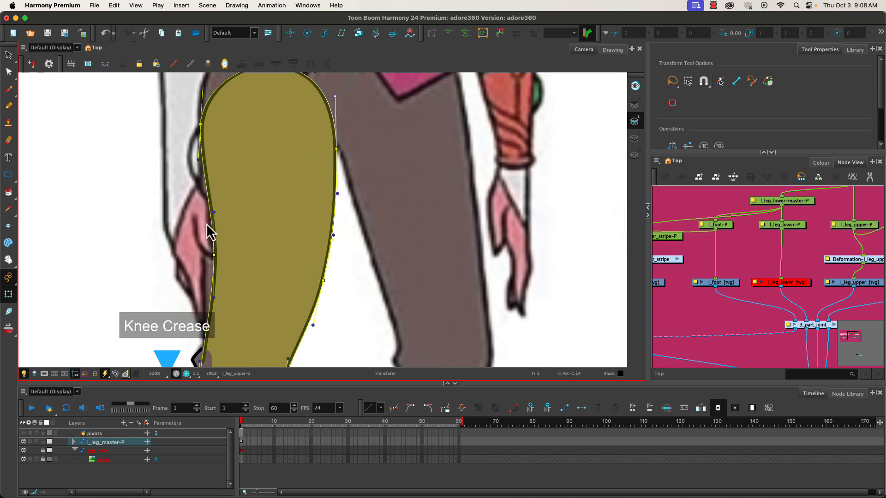
scroll(184, 210, down, 4)
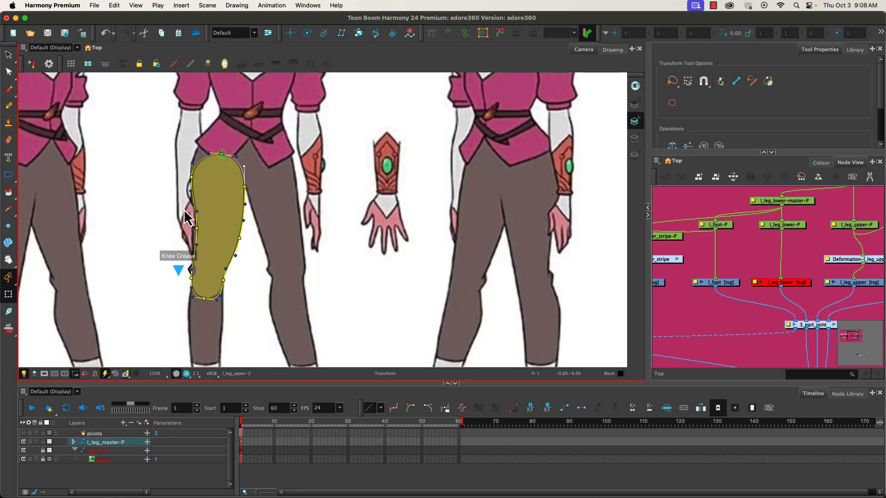
- Undo the test moves on the upper leg's envelope points and handles
scroll(183, 209, down, 1)
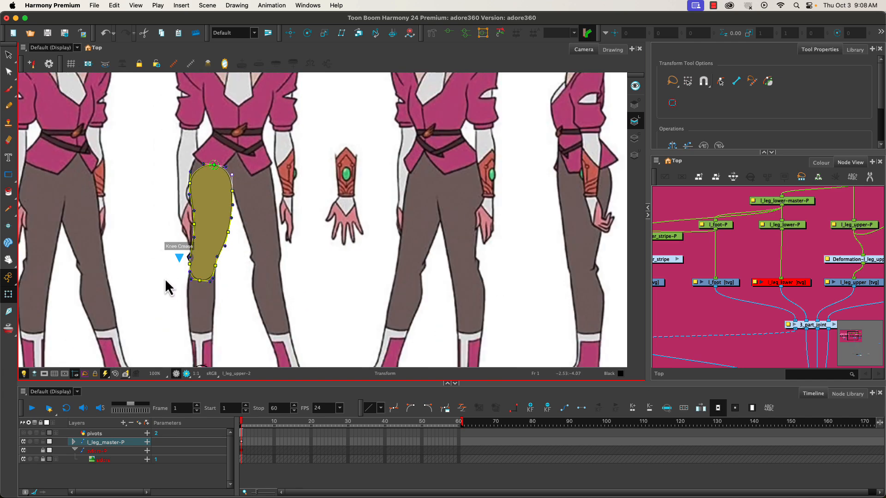
drag(168, 287, 209, 257)
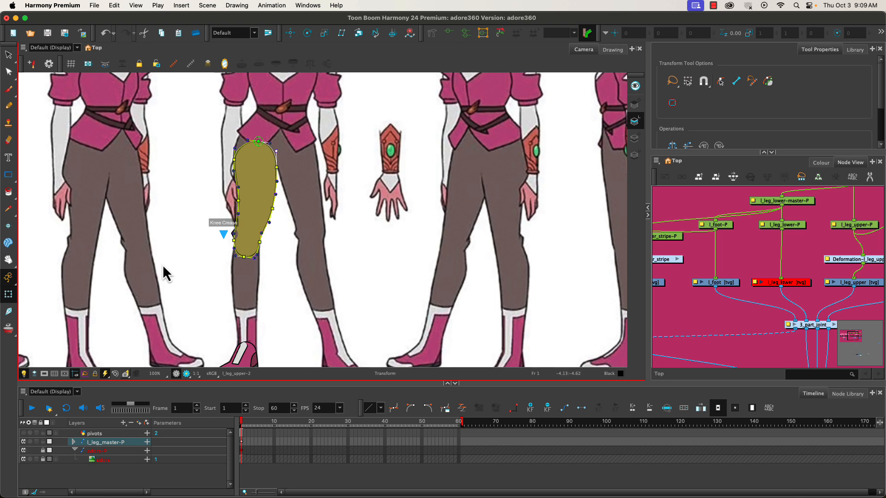
key(super+z)
key(super+z)
key(super+z)
key(super+z)
key(super+z)
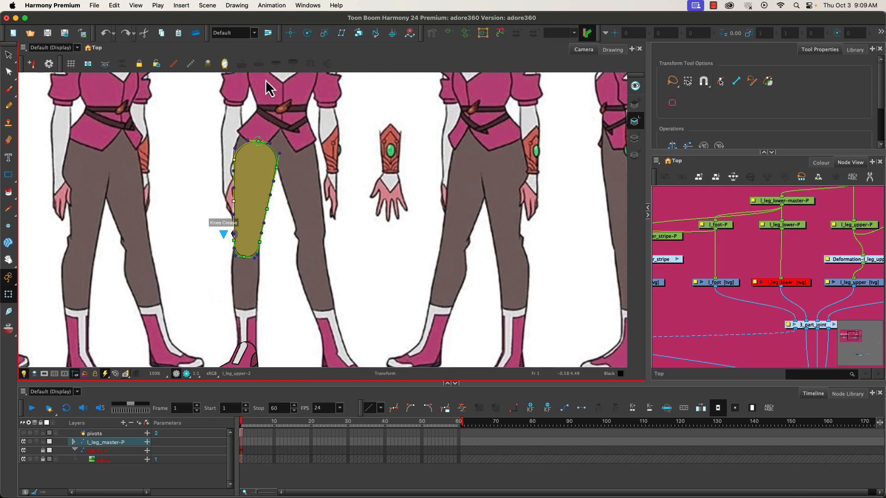
- Hide all deformation controls, enable peg selection mode, and show the upper leg's envelope controls with its peg selected
click(191, 65)
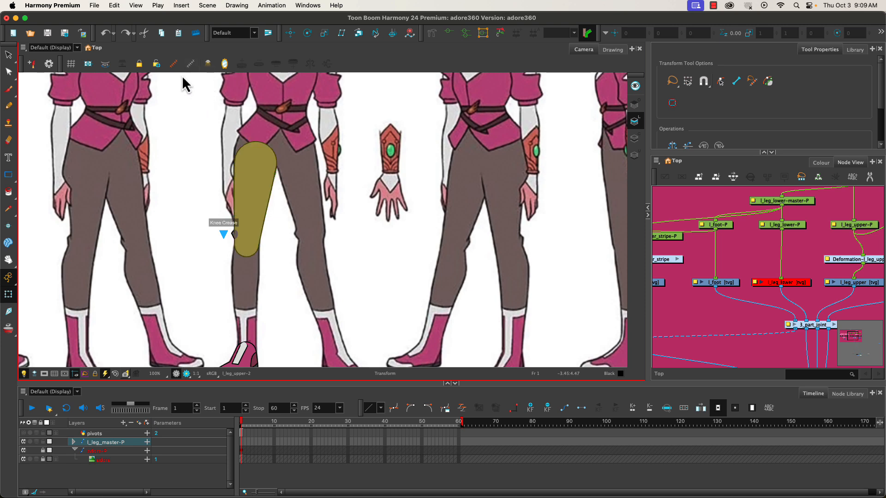
click(247, 182)
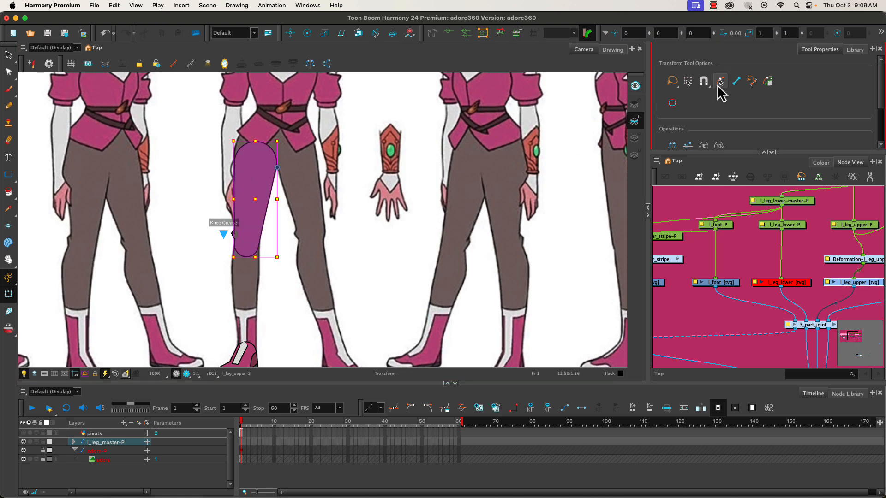
click(213, 222)
click(247, 200)
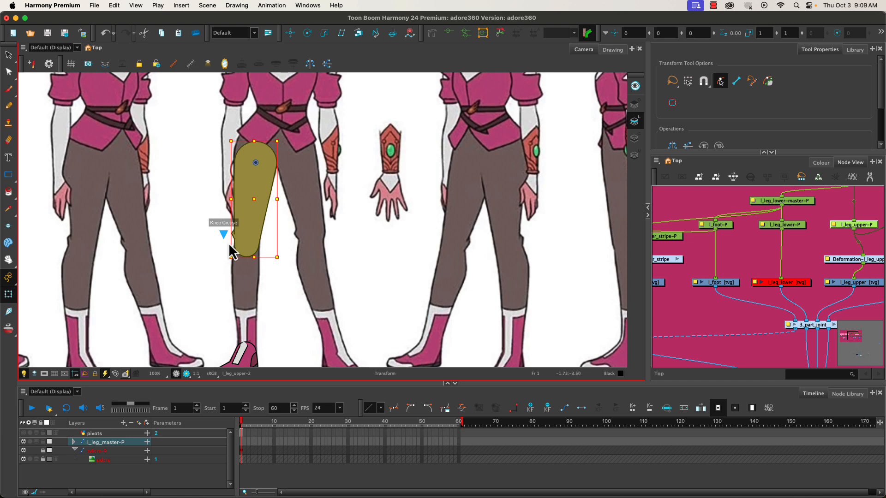
click(448, 33)
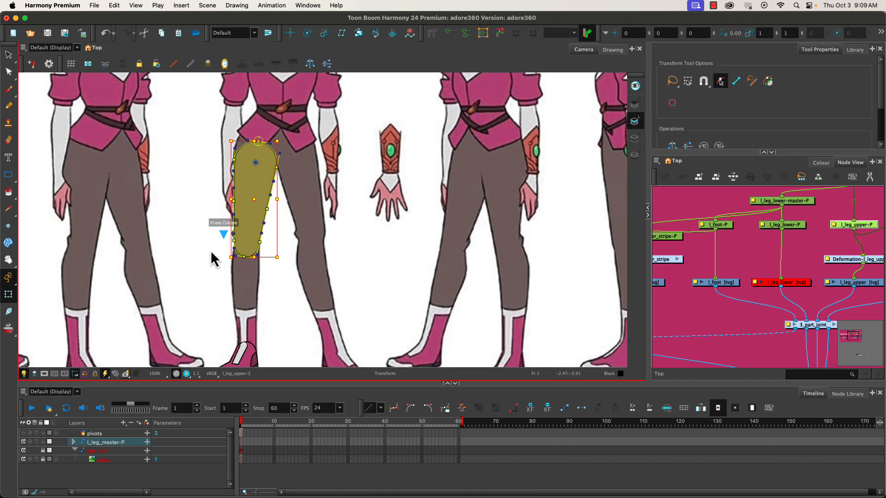
- Show the boot stripe's deformation controls alongside the upper leg's envelope, and hide all controls again
click(242, 356)
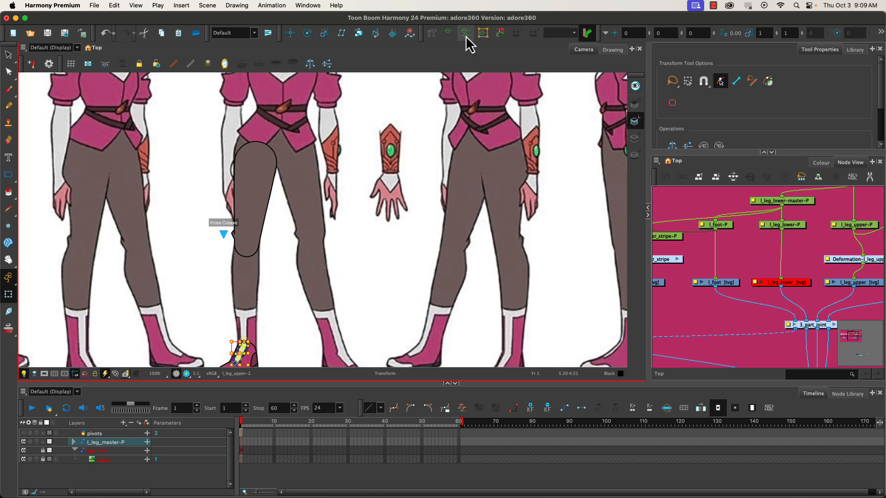
click(256, 181)
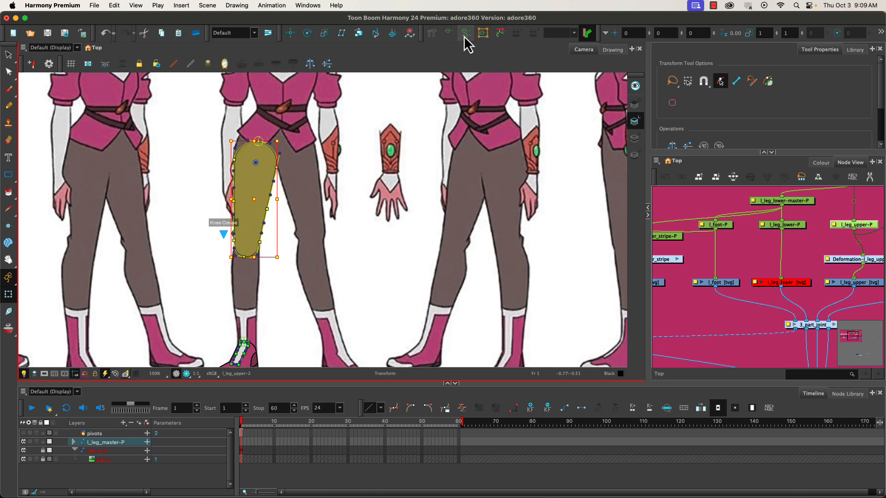
click(211, 278)
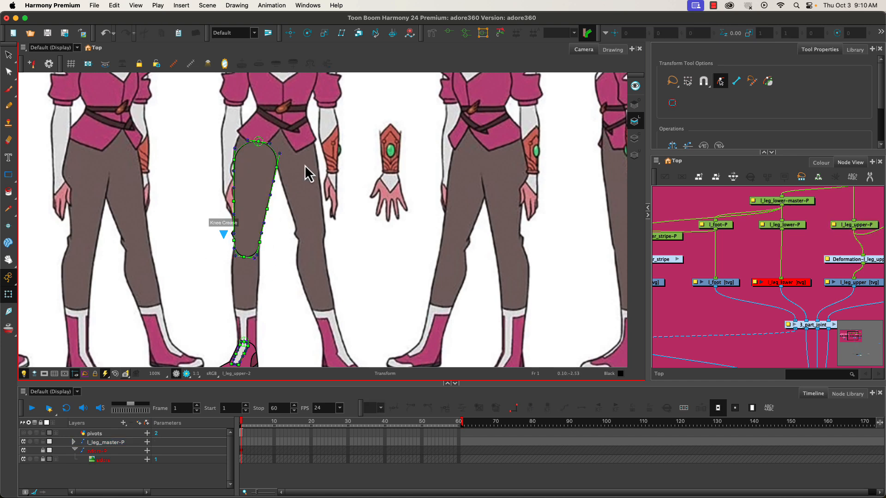
click(191, 64)
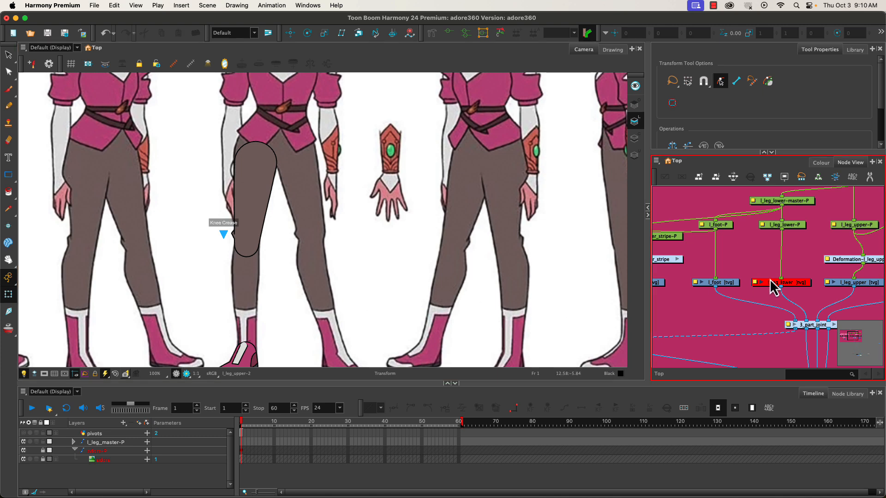
- Disable the l_leg_upper and l_foot drawing nodes and enable the l_leg_lower drawing node
click(843, 284)
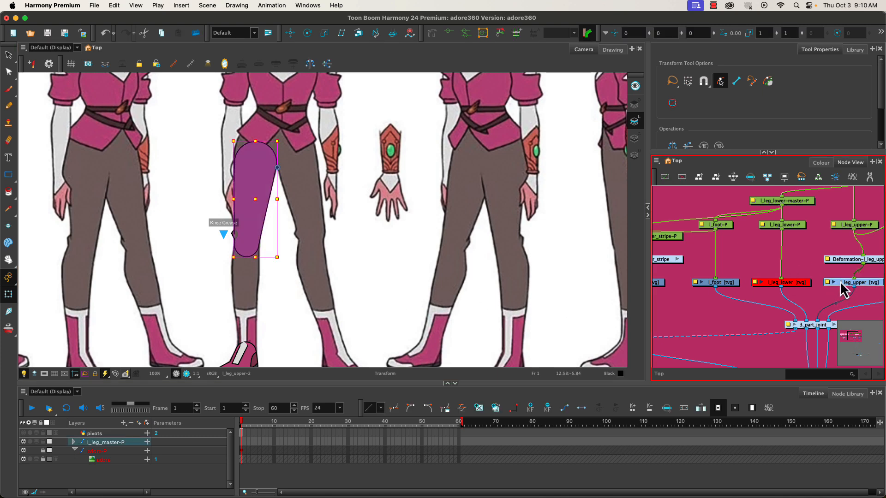
key(d)
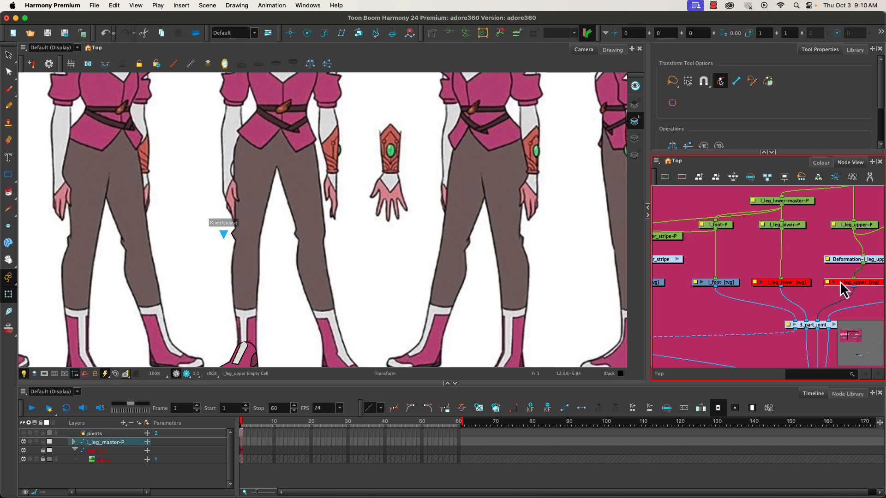
click(727, 284)
key(d)
click(777, 283)
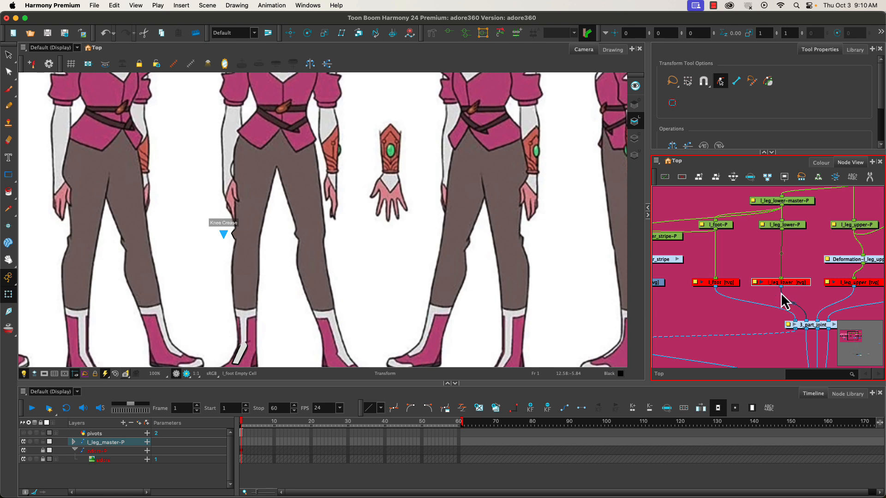
key(d)
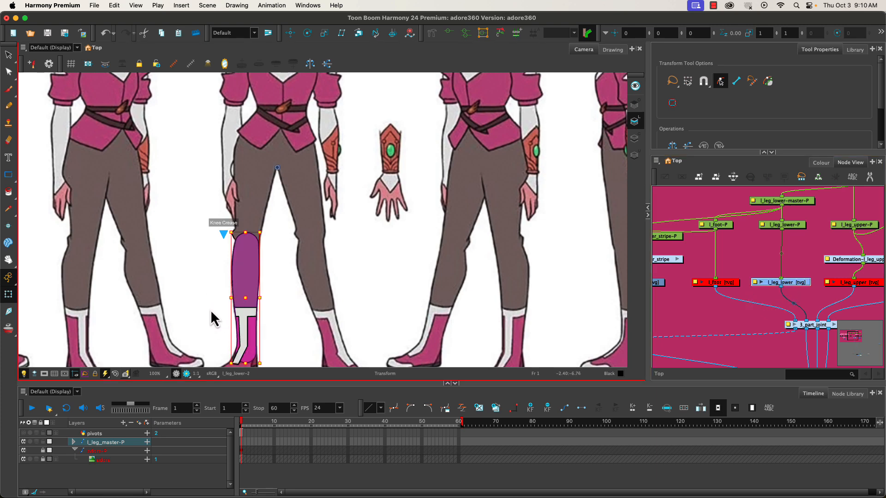
- Start a lower leg envelope with the Rigging tool, placing points from the knee top down the inner edge to the bottom centre
drag(214, 310, 230, 223)
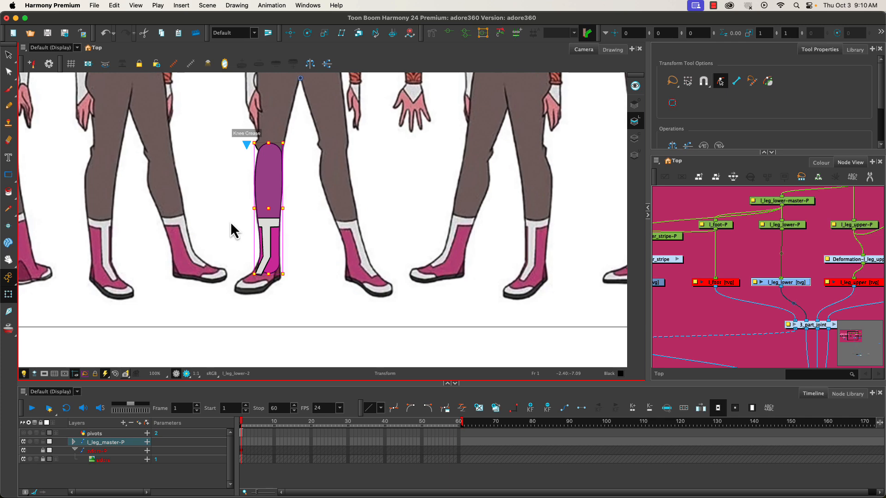
scroll(223, 235, up, 3)
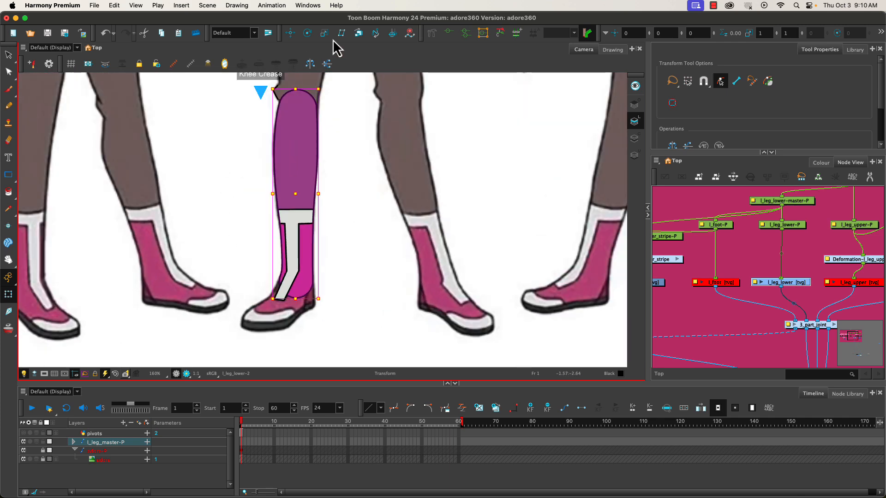
click(431, 33)
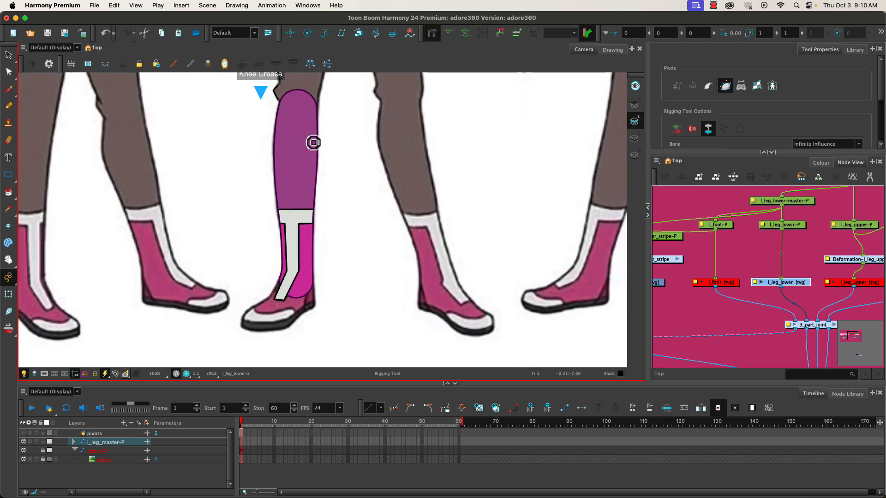
click(318, 105)
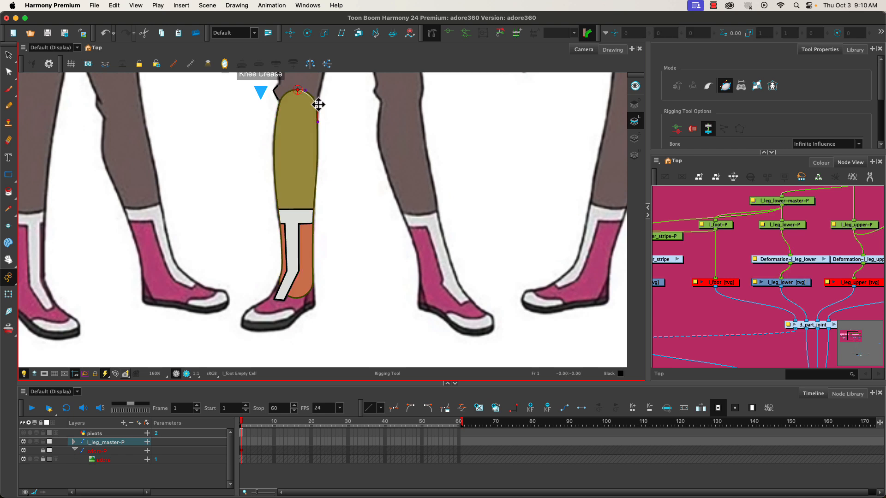
click(317, 180)
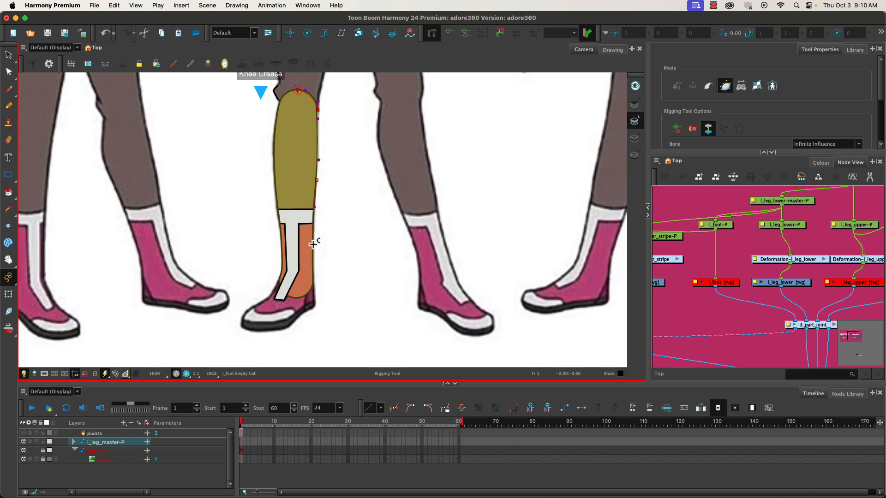
click(314, 273)
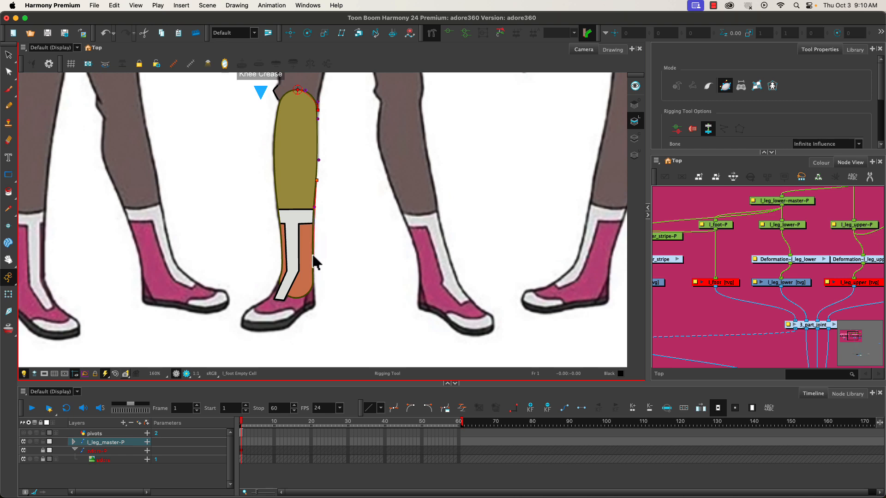
click(294, 299)
- Continue the envelope up the lower leg's outer edge with ankle, mid-calf and knee points, and close it at the top point
click(279, 276)
click(277, 211)
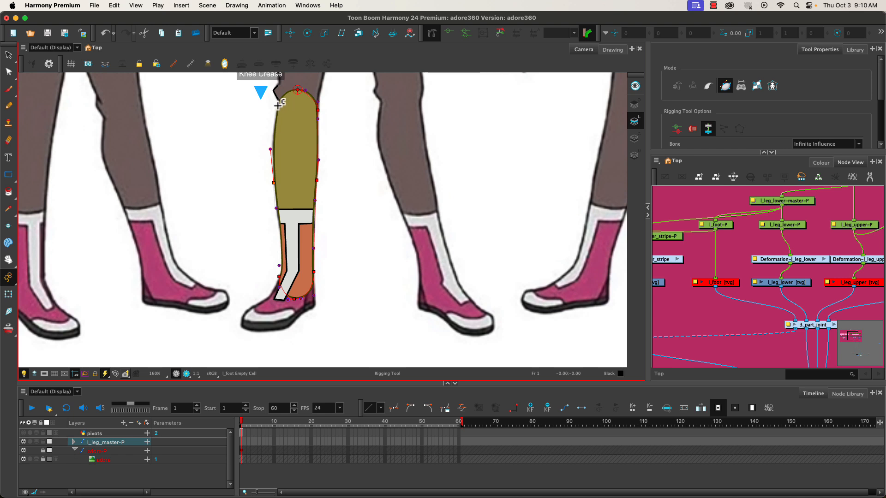
drag(278, 101, 276, 115)
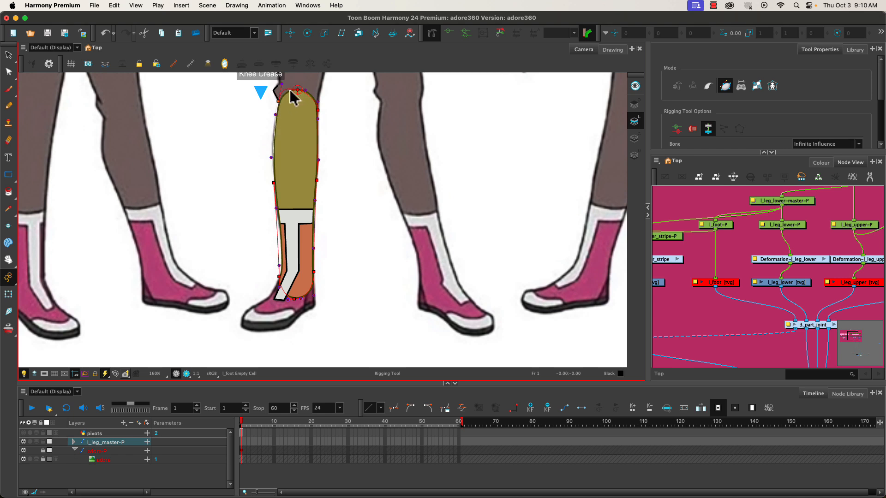
click(290, 93)
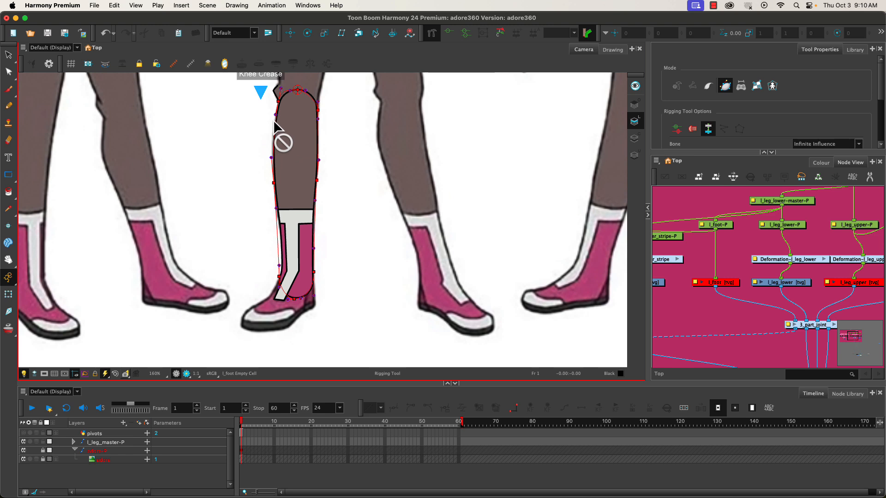
- Fit the envelope's knee and calf by adjusting the outer knee, top and mid-calf points and lengthening the top's inner and outer mid-calf handles
scroll(279, 92, up, 4)
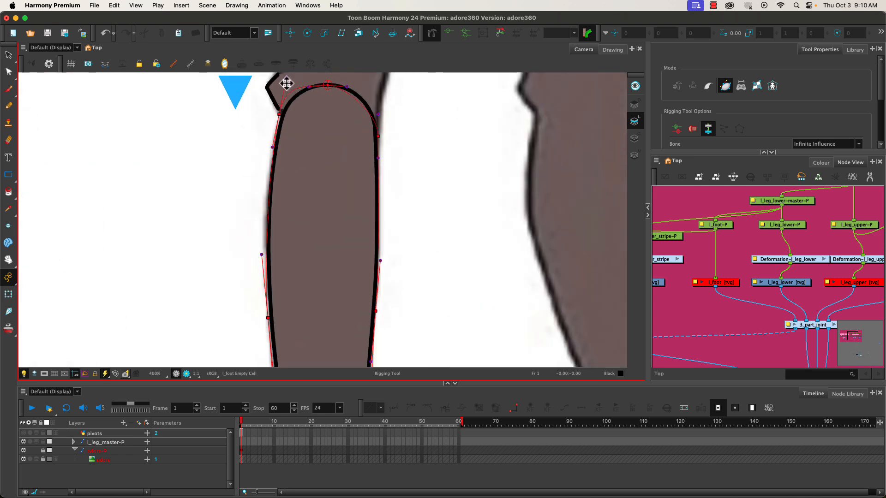
click(280, 116)
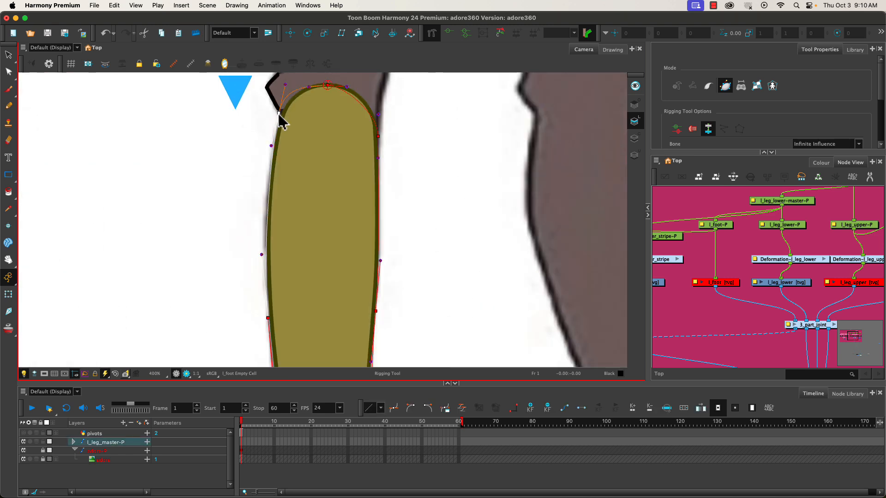
click(327, 84)
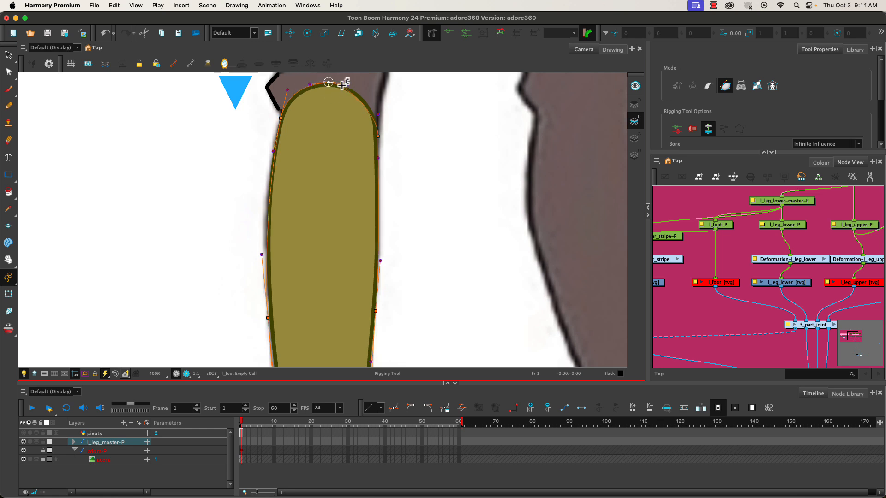
drag(347, 84, 361, 86)
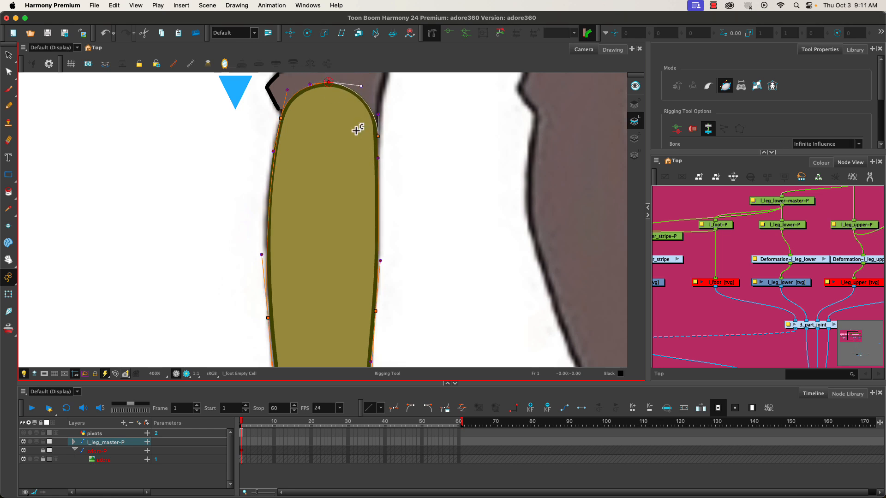
click(268, 316)
drag(262, 252, 257, 232)
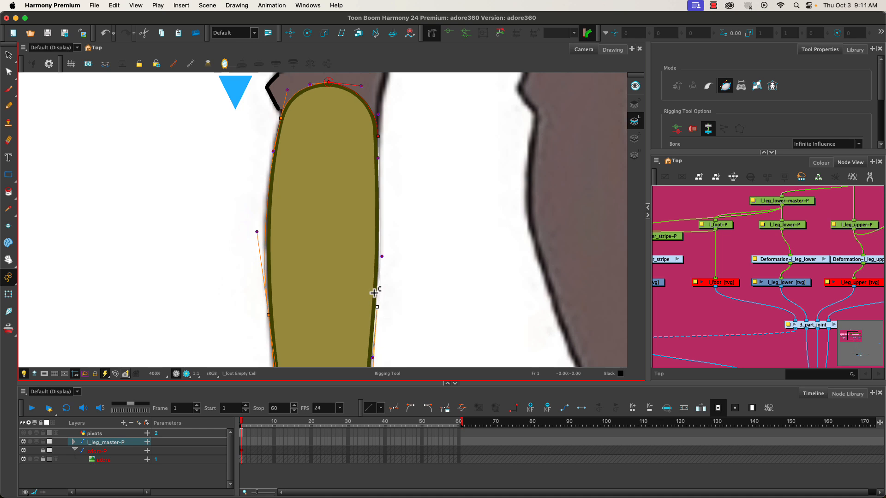
- Fit the envelope's ankle end by repositioning the outer ankle point and adjusting the bottom, inner ankle and inner mid-calf handles
drag(214, 282, 227, 137)
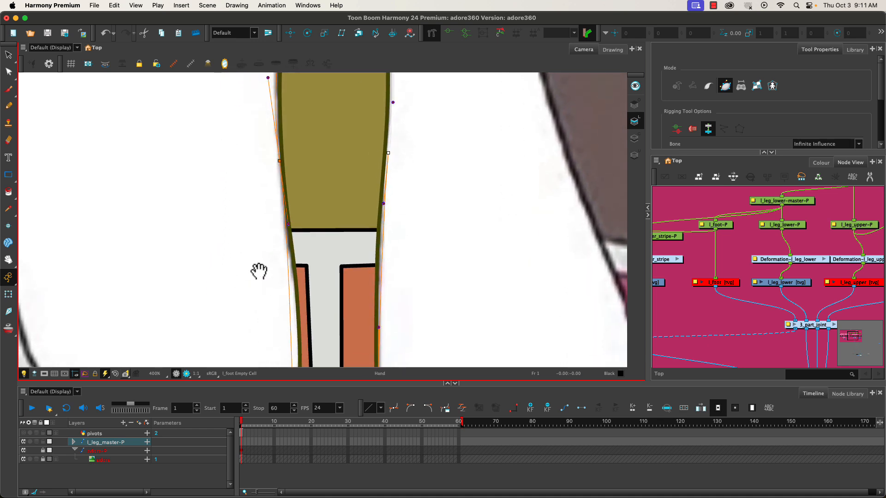
drag(257, 271, 257, 203)
drag(281, 303, 276, 272)
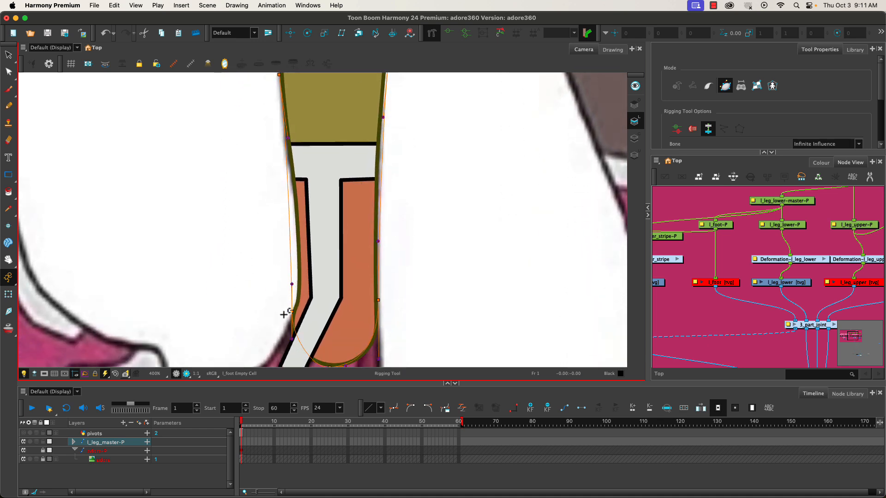
drag(292, 312, 271, 283)
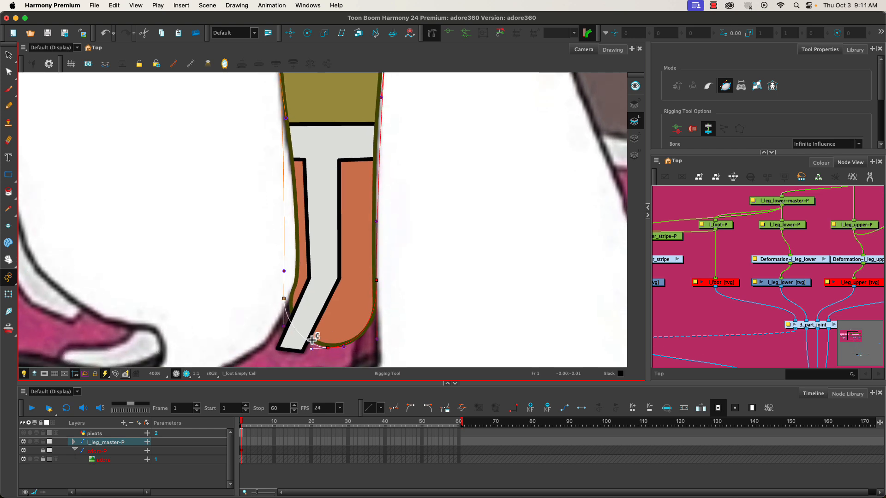
drag(311, 349, 382, 339)
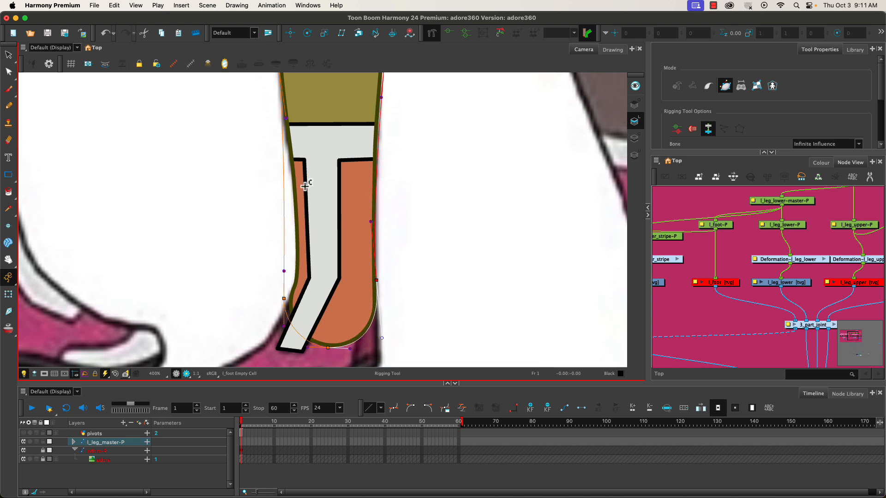
drag(381, 98, 380, 101)
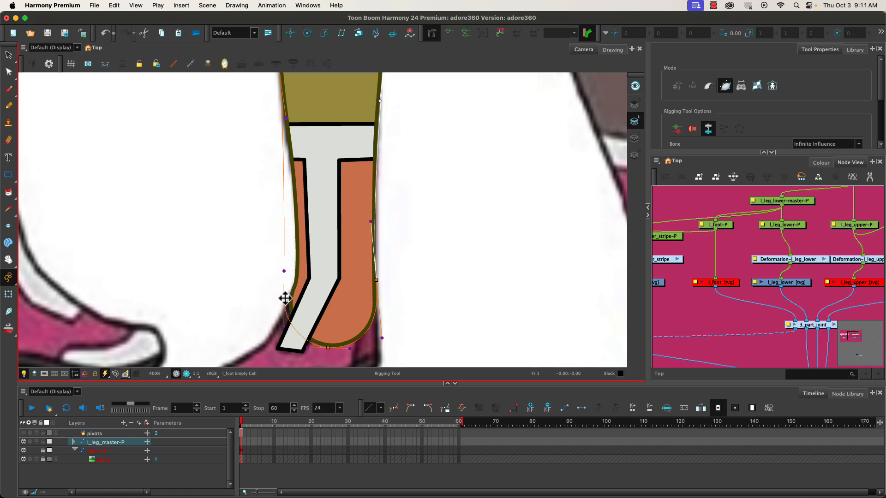
drag(286, 300, 287, 303)
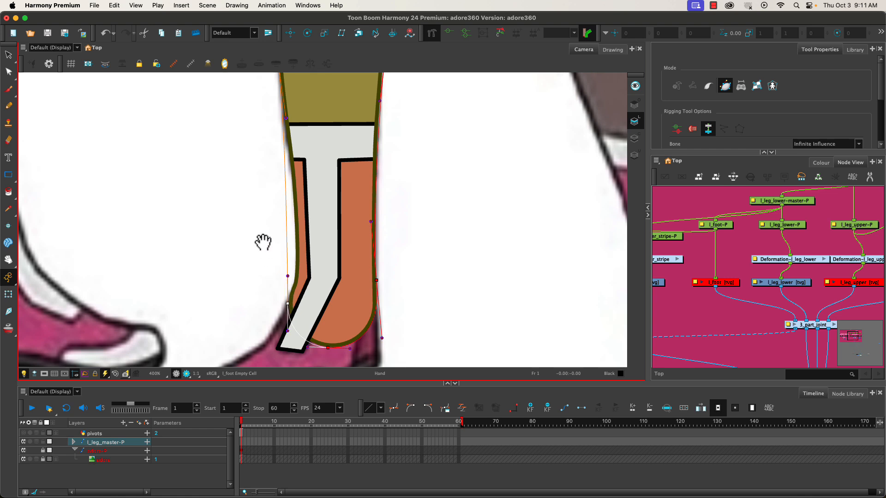
- Reposition the lower leg envelope's outer ankle point and angle its handles so the curve follows the ankle outline
mouse_move(263, 241)
mouse_down()
mouse_move(262, 220)
mouse_move(262, 257)
mouse_up()
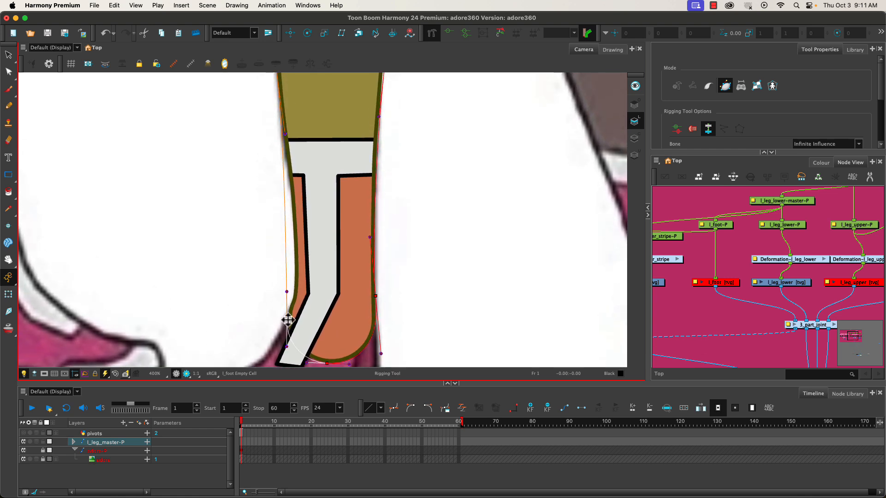
drag(286, 317, 273, 344)
drag(294, 281, 290, 298)
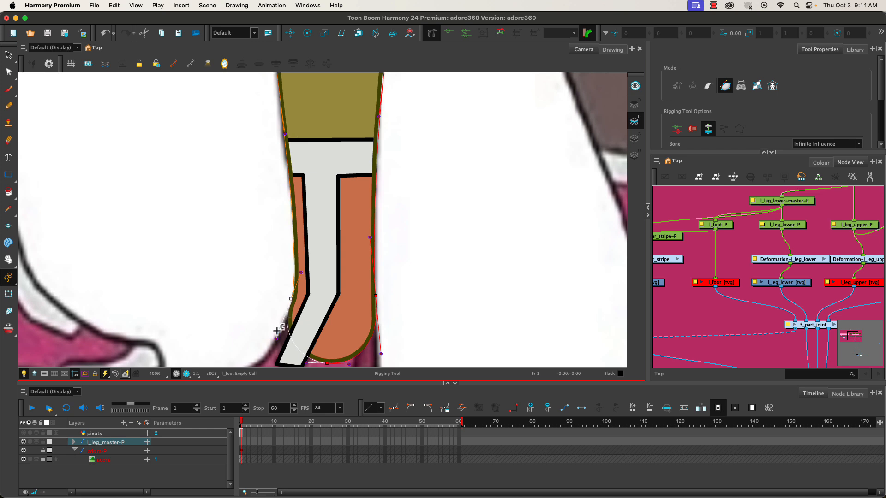
click(301, 277)
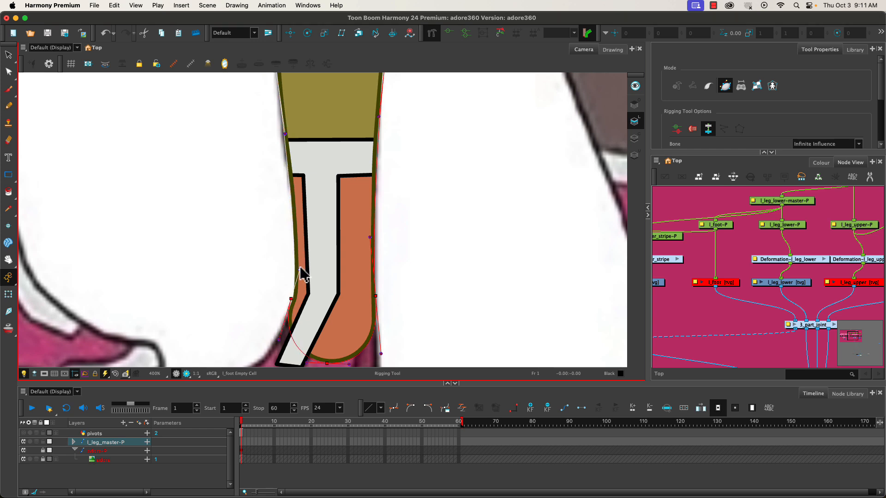
drag(301, 267, 303, 275)
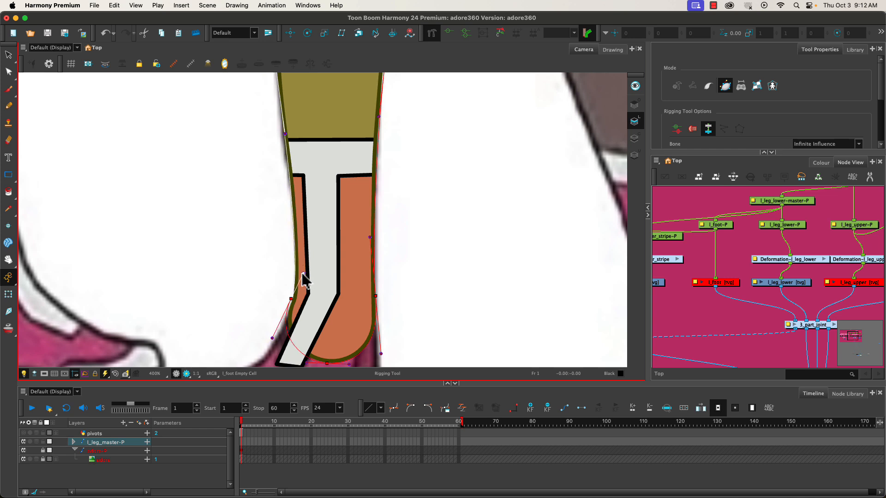
click(293, 305)
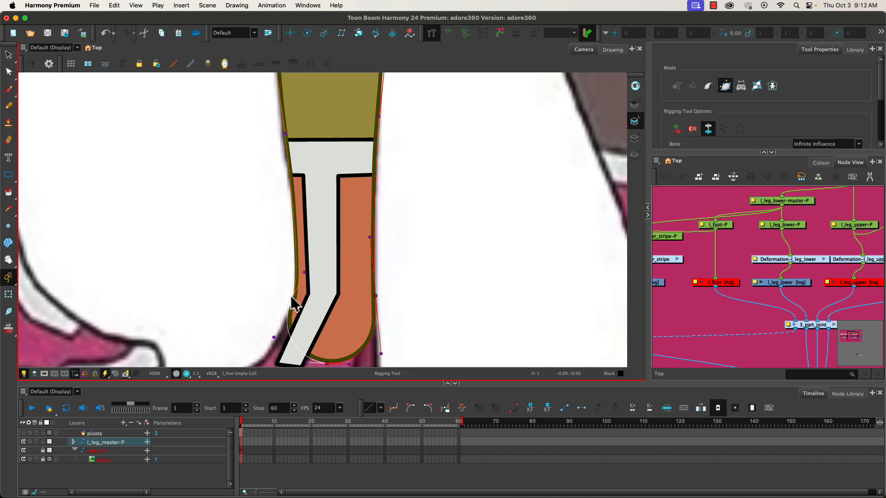
click(301, 268)
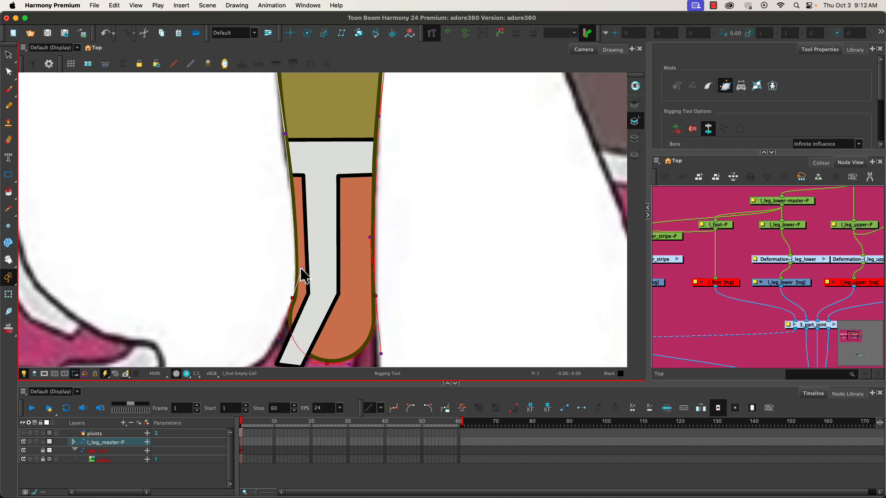
- Move the lower leg envelope's outer knee point slightly down and outward along the knee outline
key(space)
drag(254, 190, 256, 280)
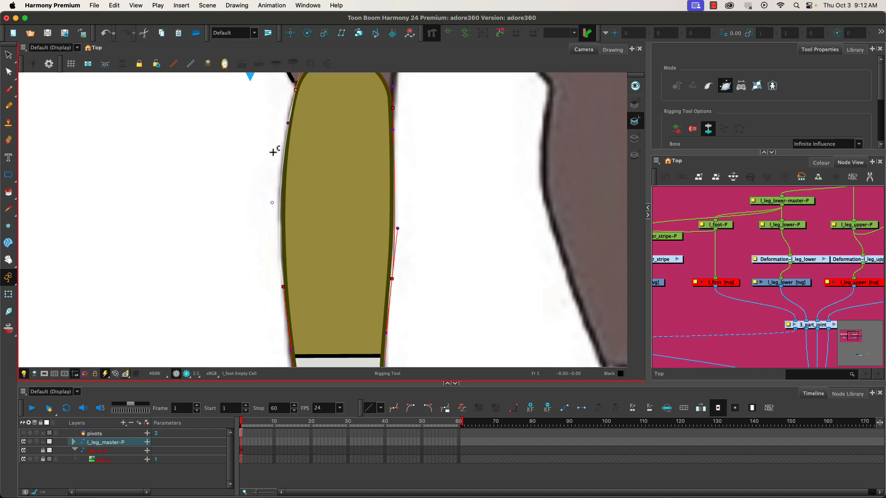
drag(296, 91, 292, 99)
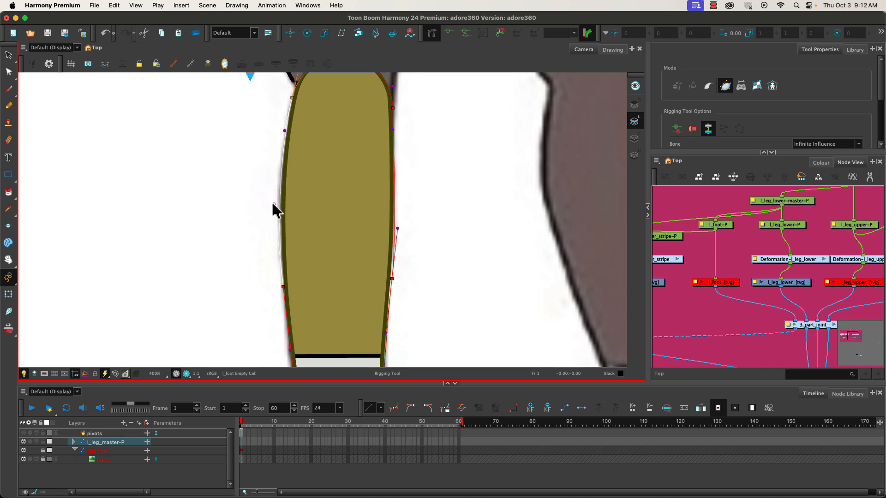
- Examine the deselected envelope's fit from knee to ankle with the Transform tool and compare it with the neighbouring reference legs
key(space)
drag(257, 160, 252, 206)
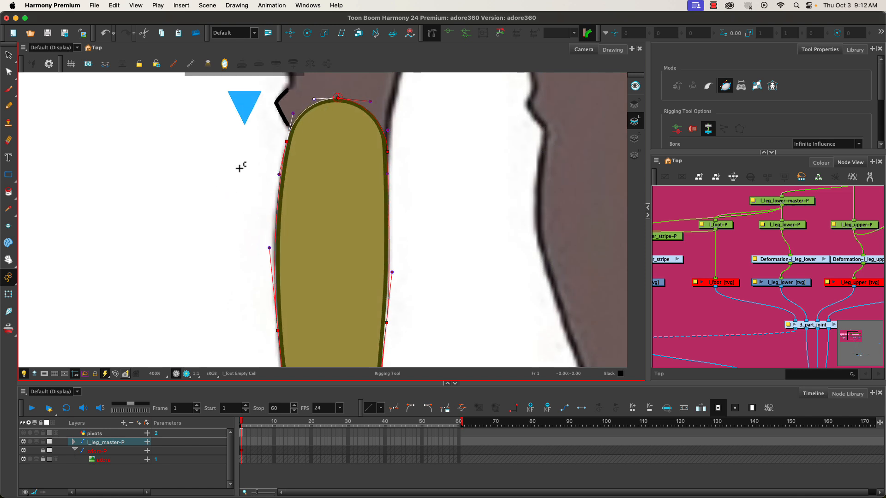
click(429, 37)
click(8, 294)
click(229, 292)
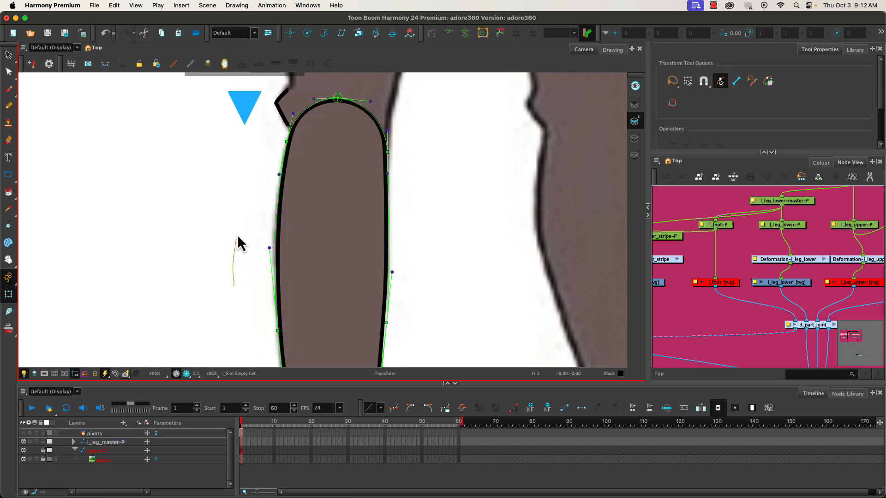
mouse_move(225, 271)
mouse_down()
mouse_move(224, 230)
mouse_move(246, 148)
mouse_up()
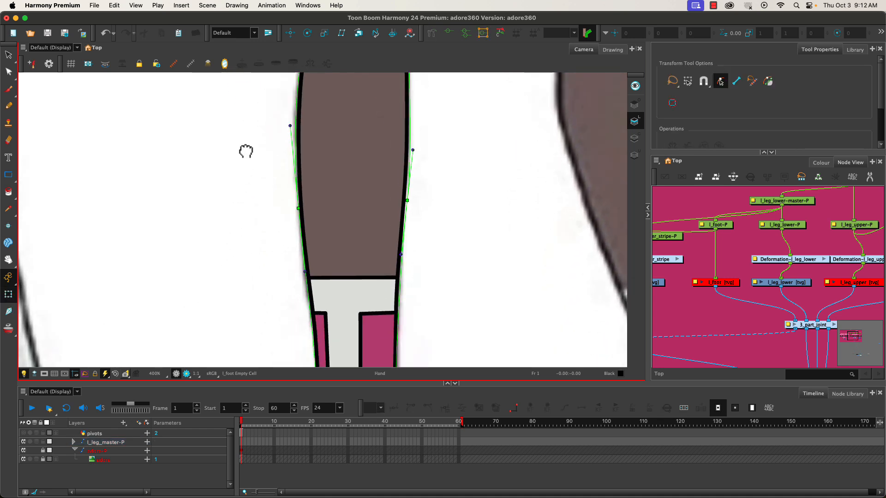
mouse_move(280, 243)
mouse_down()
mouse_move(266, 215)
mouse_move(267, 182)
mouse_move(267, 239)
mouse_move(257, 168)
mouse_up()
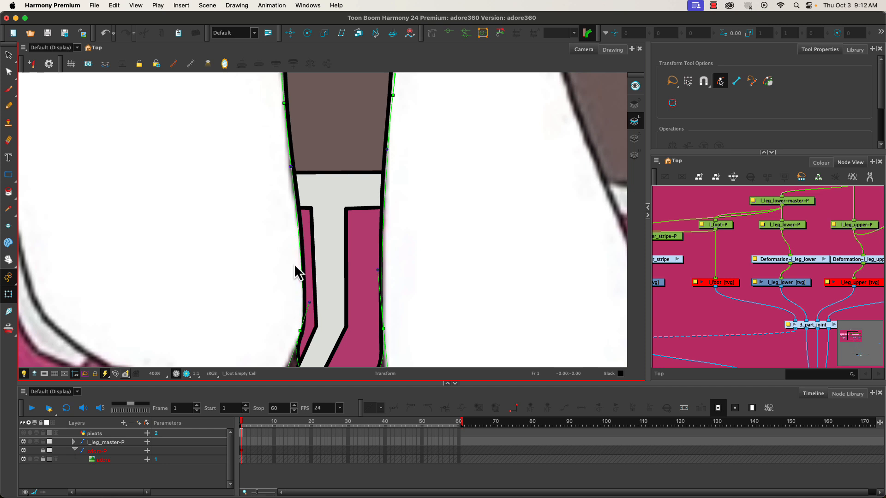
drag(259, 234, 247, 137)
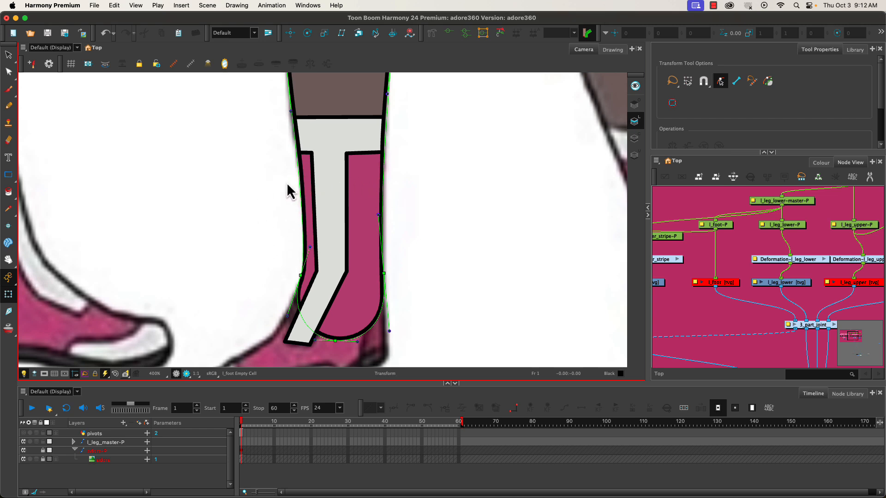
key(space)
drag(164, 257, 346, 257)
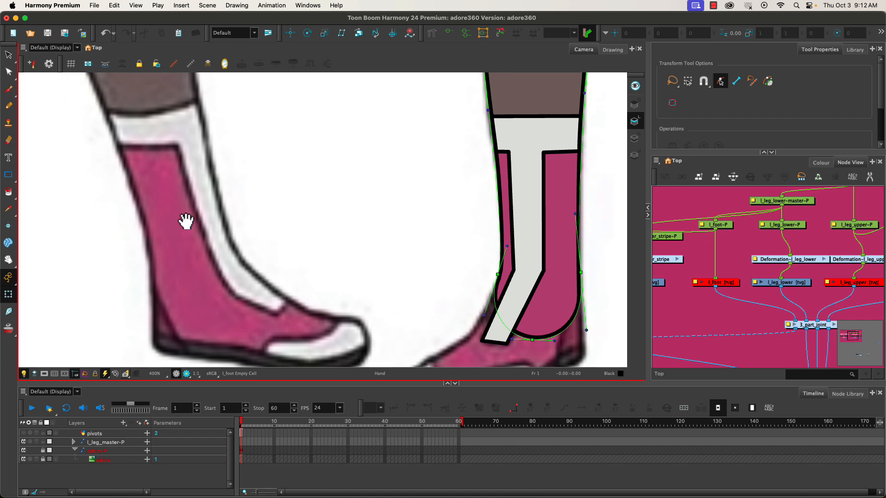
drag(448, 224, 95, 222)
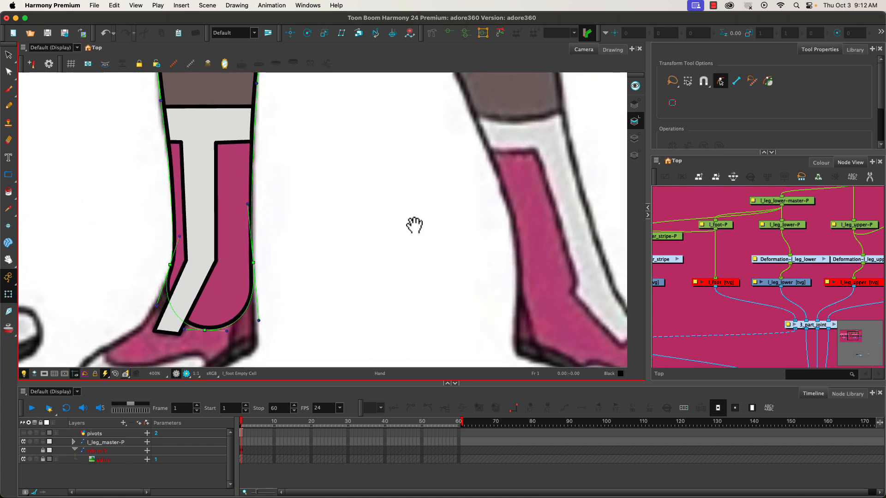
drag(415, 223, 464, 209)
drag(165, 208, 223, 290)
drag(208, 197, 219, 300)
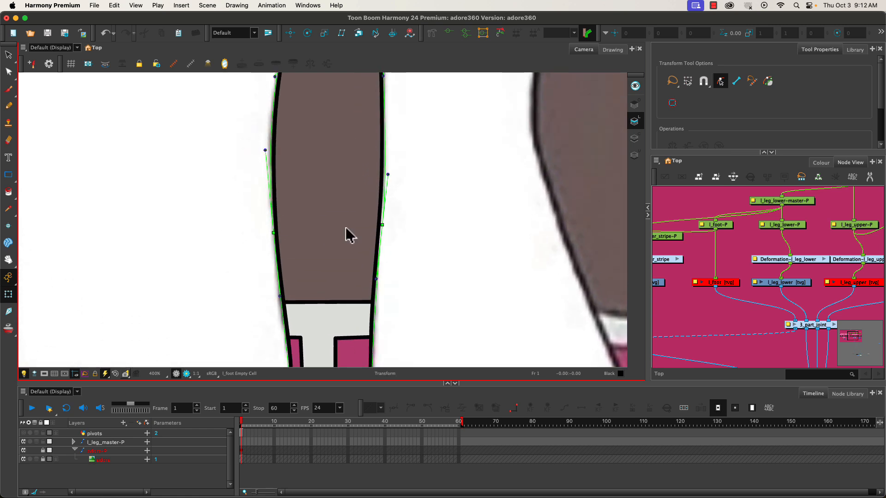
- Nudge the envelope's inner mid-calf point slightly inward with the Rigging tool, undoing the Transform edit and the stray extra point
click(383, 228)
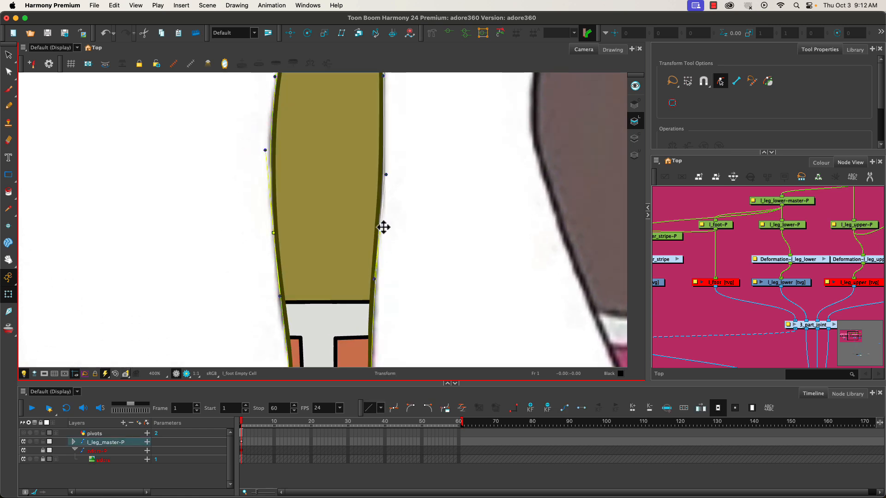
key(super+z)
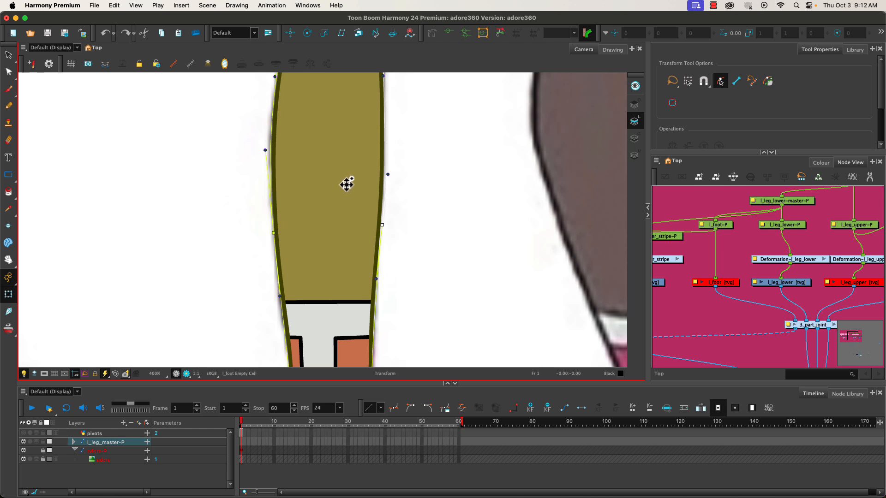
click(432, 32)
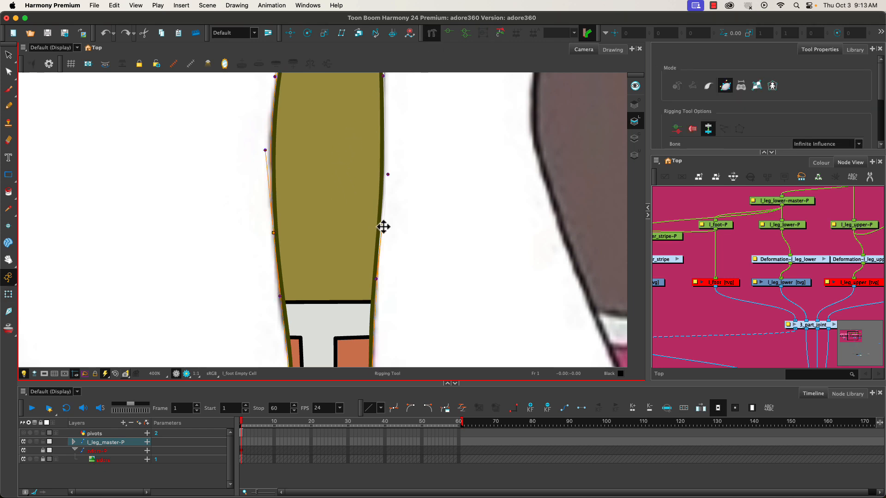
drag(381, 225, 381, 226)
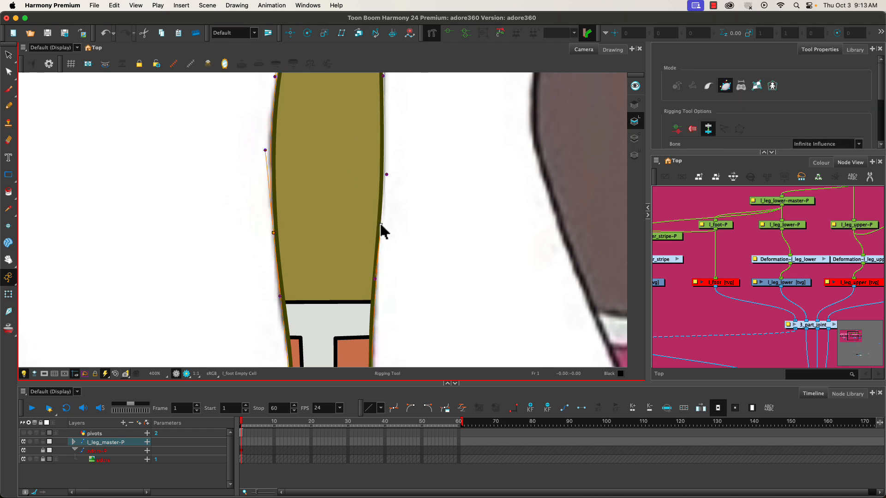
click(229, 241)
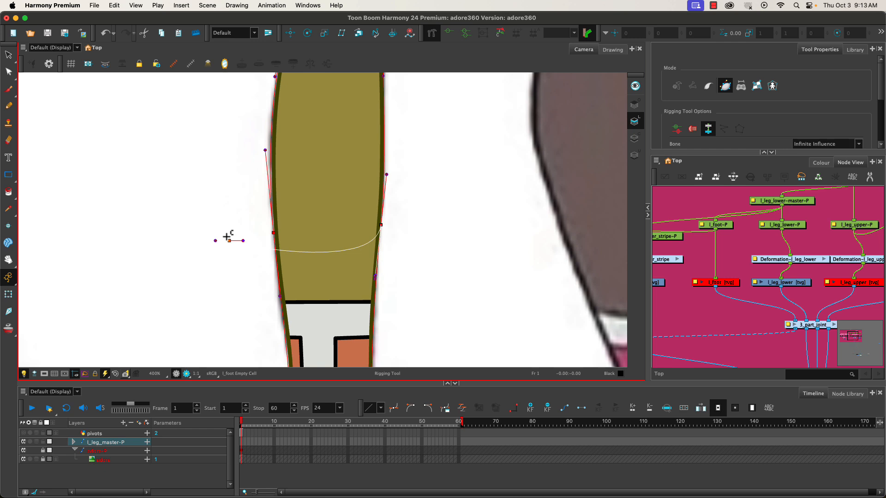
key(super+z)
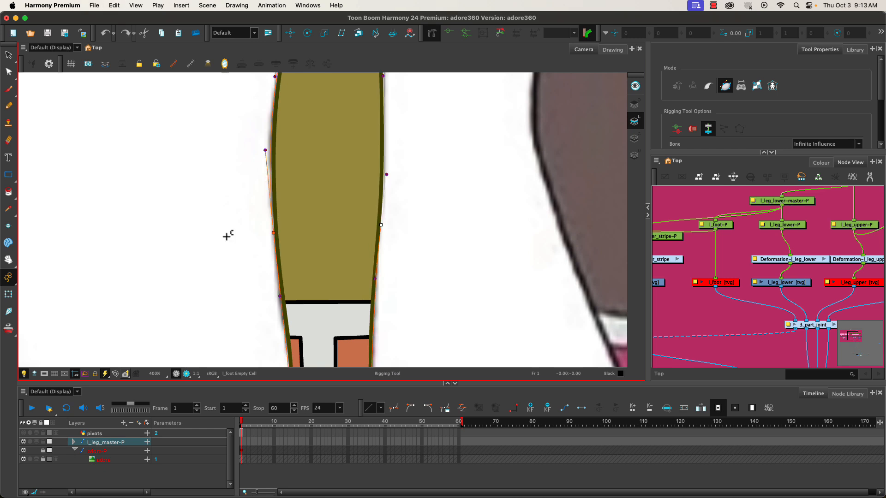
click(9, 294)
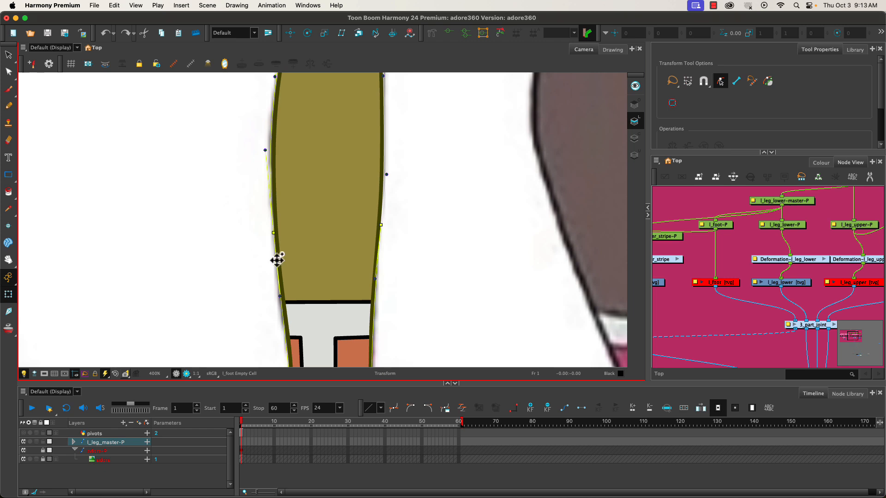
click(275, 234)
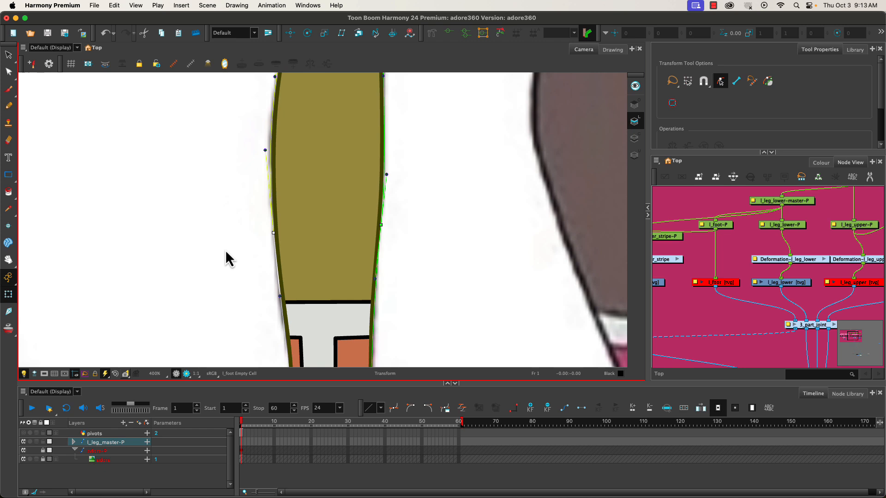
- Disable the l_leg_lower drawing node and enable the l_foot drawing node, bringing the foot into view
click(770, 285)
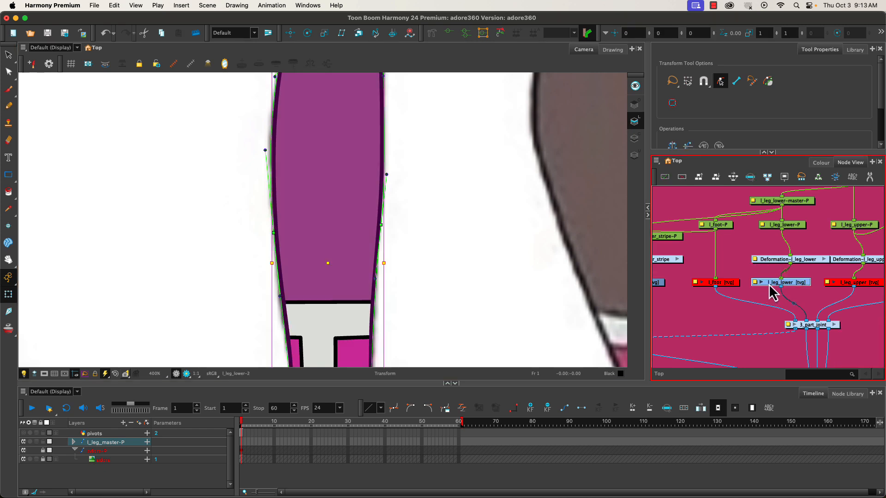
key(d)
click(726, 284)
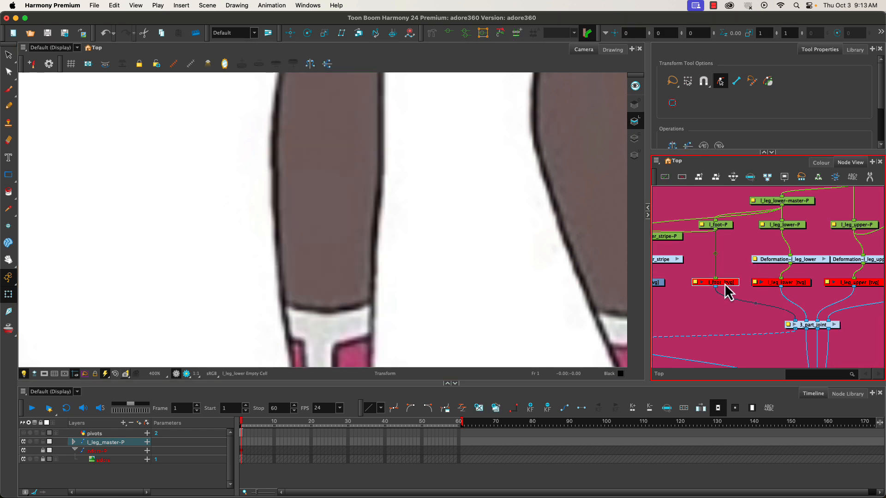
key(d)
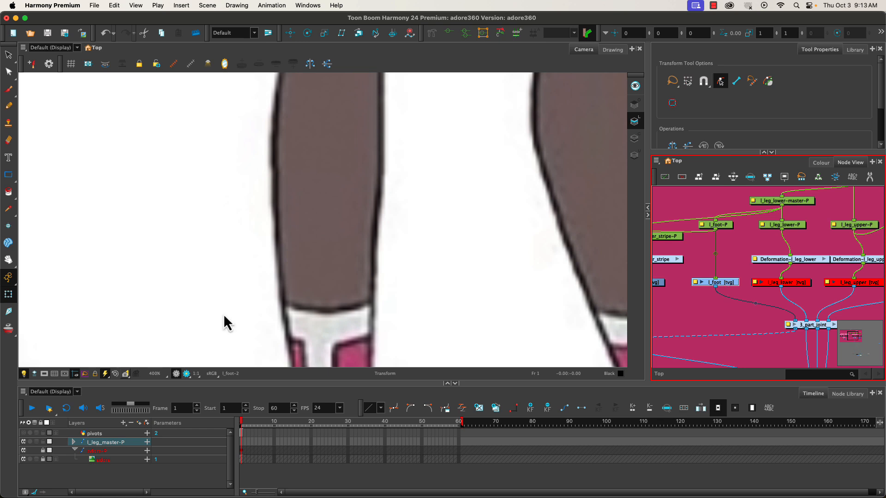
drag(226, 315, 293, 103)
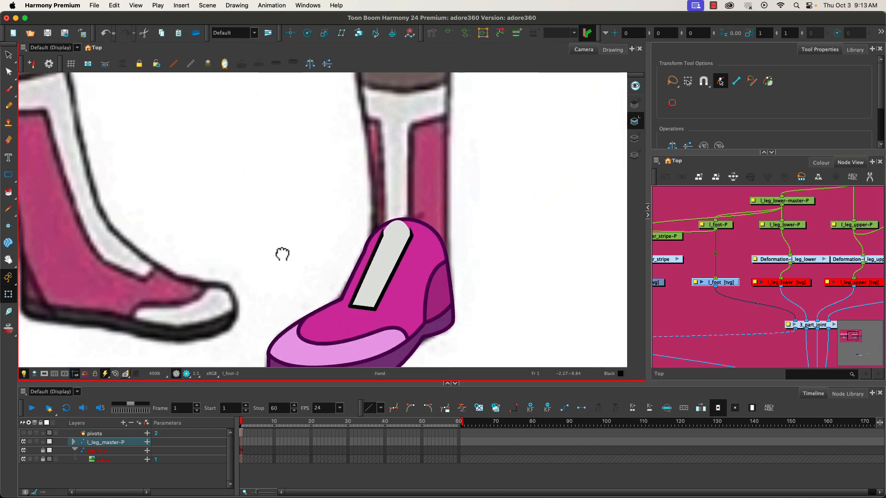
drag(282, 254, 292, 227)
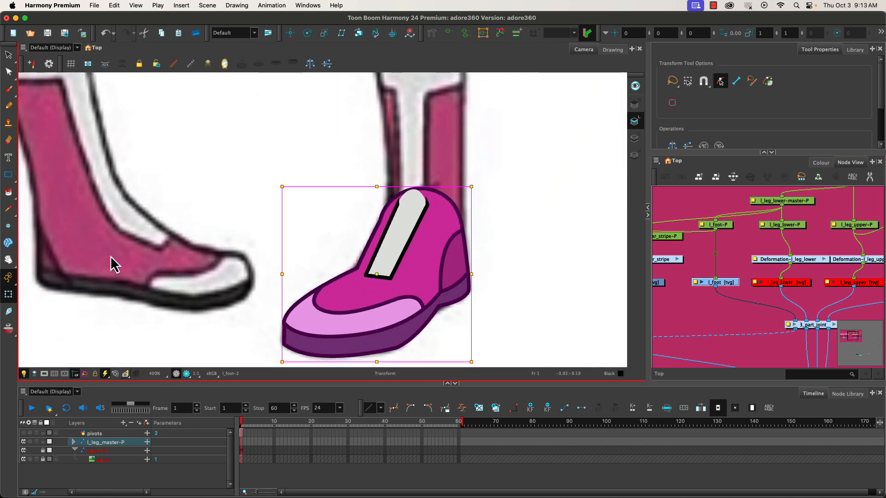
- Start a foot envelope with the Rigging tool, placing points from the ankle top down the heel and forward along the sole
click(431, 33)
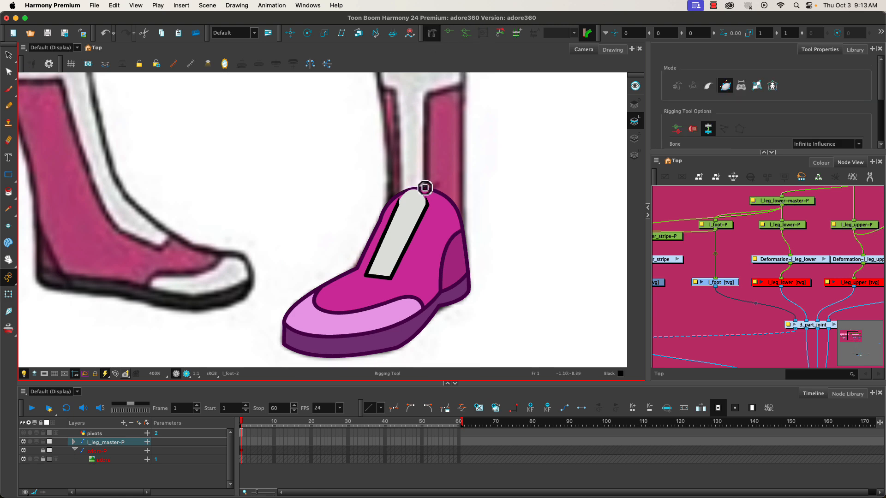
drag(430, 188, 439, 191)
drag(464, 231, 463, 207)
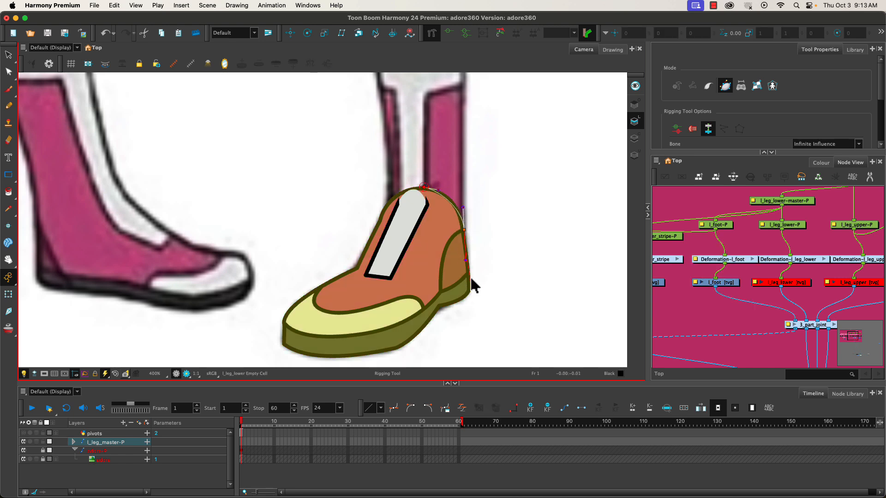
drag(470, 291, 451, 304)
click(398, 349)
drag(412, 344, 416, 340)
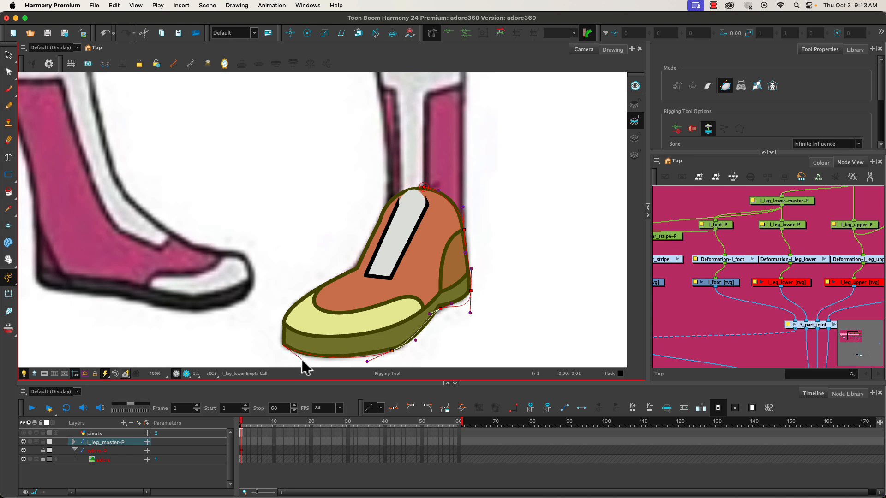
- Extend the foot envelope around the toe tip, reworking the upper toe point and removing the misplaced instep point
drag(282, 344, 282, 310)
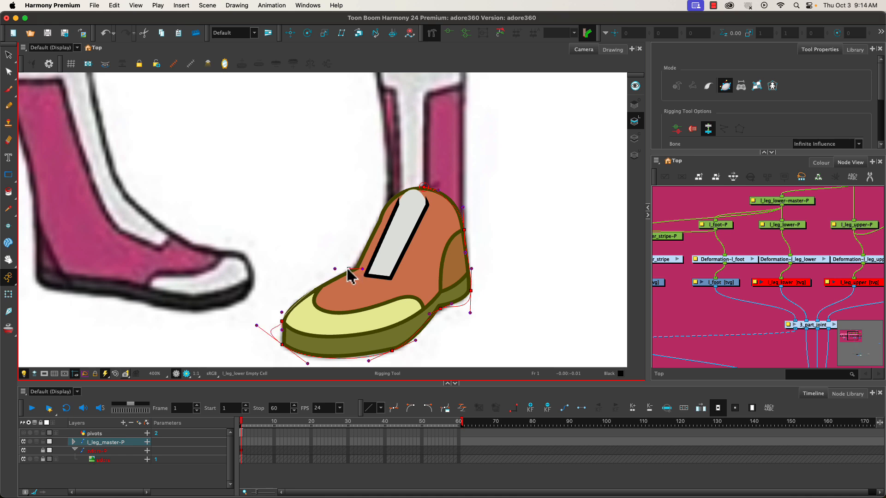
click(334, 278)
key(super+z)
key(super+shift+z)
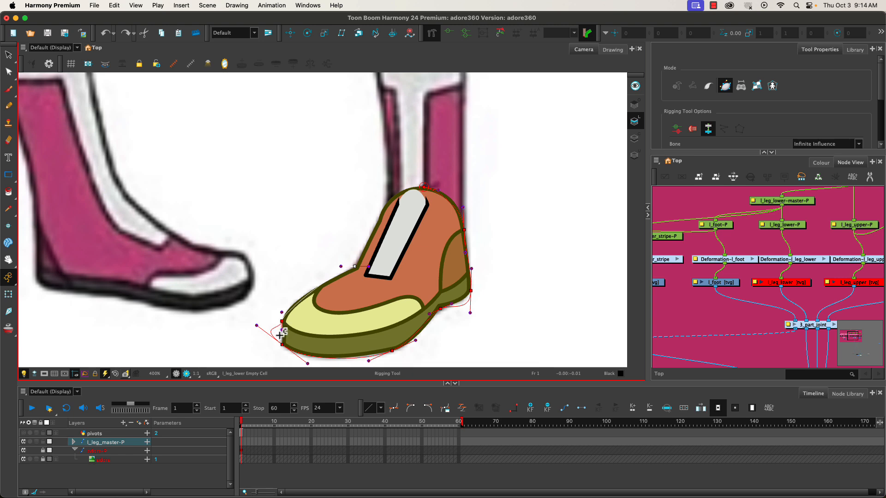
drag(282, 325, 282, 321)
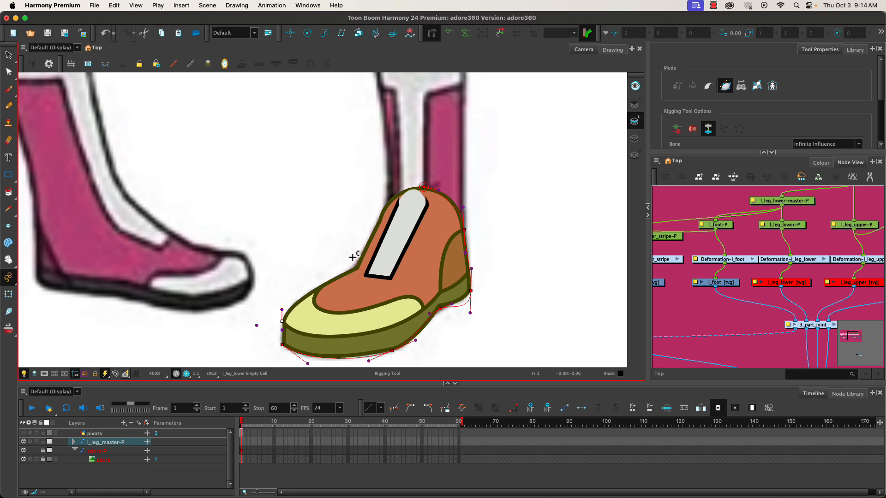
- Hide the reference image layer and continue the foot envelope over the instep, closing it at the ankle top
click(24, 460)
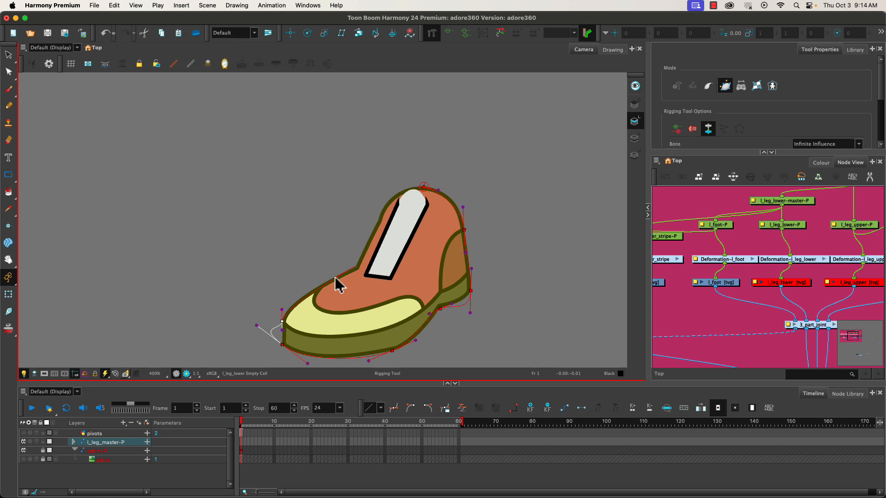
drag(334, 277, 335, 276)
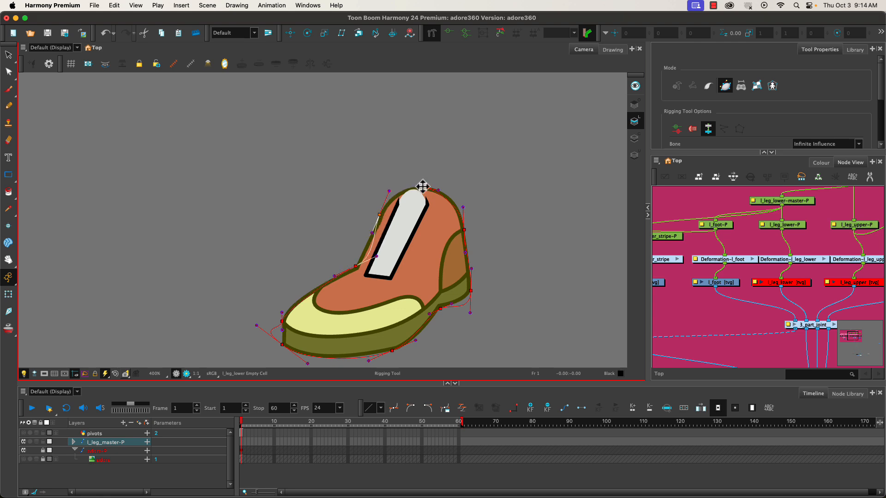
drag(424, 188, 409, 189)
key(Escape)
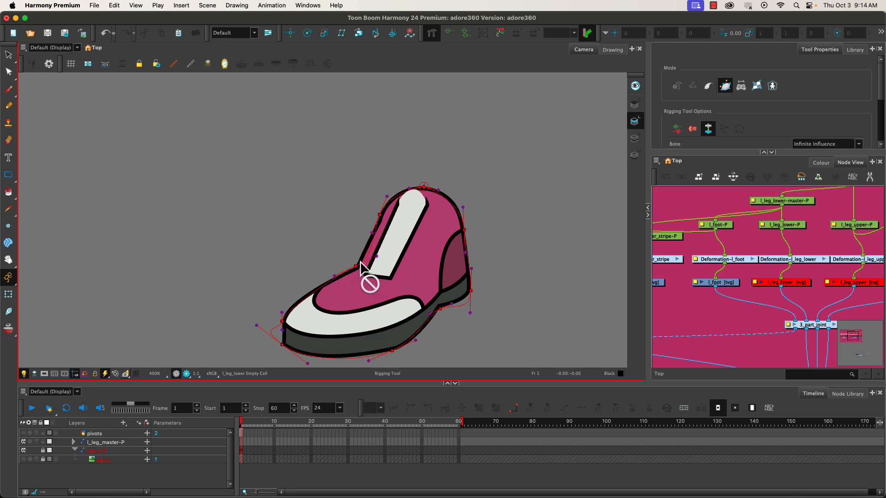
- Adjust the foot envelope's curve handles along the front of the ankle and at the toe tip to follow the outline
click(377, 245)
drag(371, 261, 373, 241)
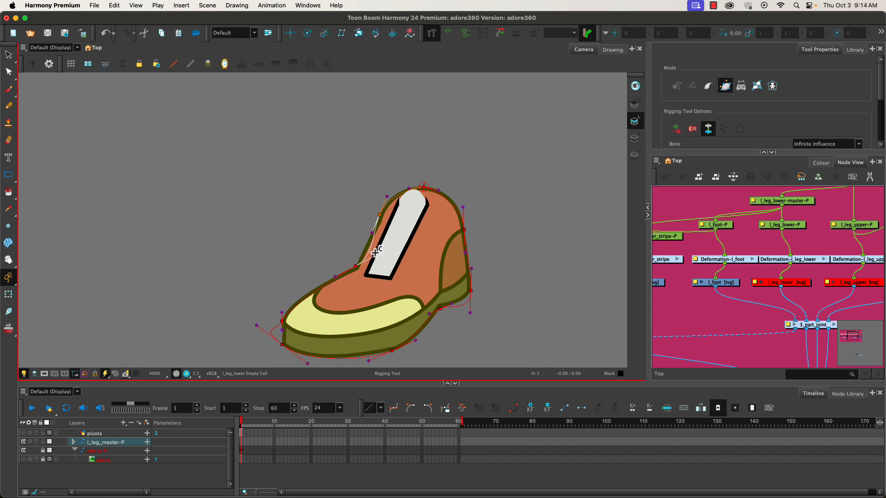
drag(375, 259, 365, 248)
click(256, 326)
click(281, 344)
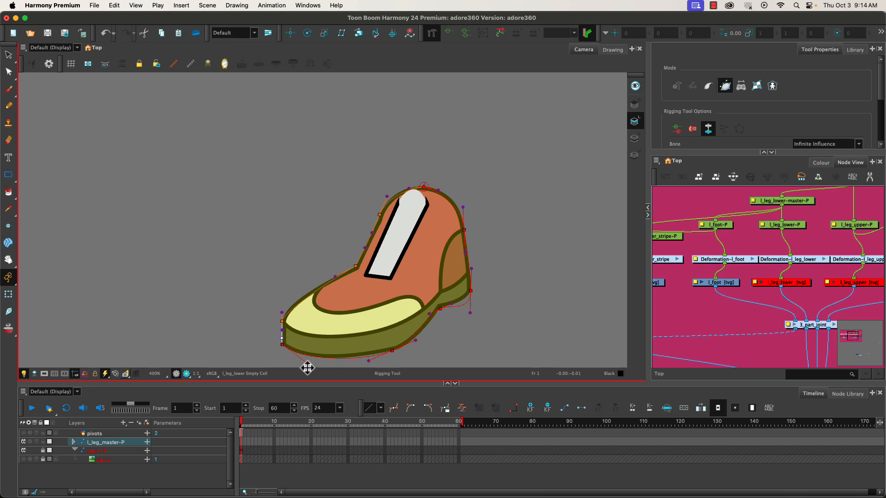
drag(309, 366, 309, 365)
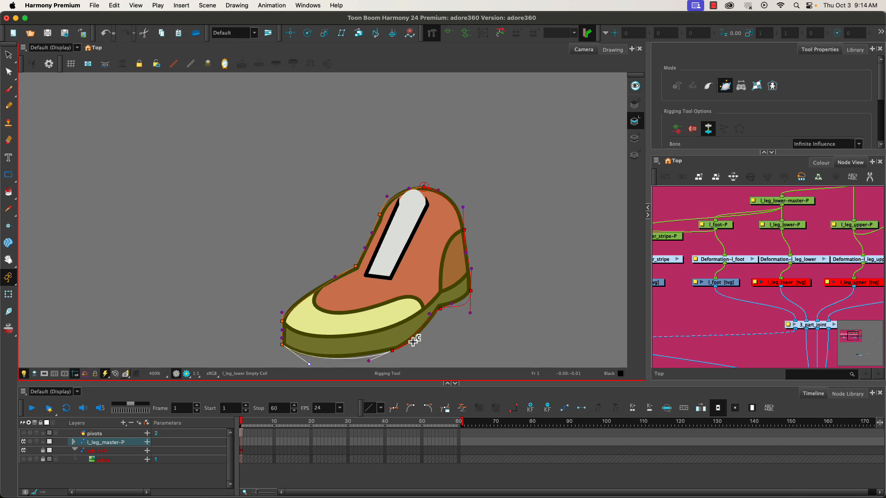
- Refine the foot envelope's handles along the sole, heel, ankle top and upper toe so the curves hug the drawing
click(393, 351)
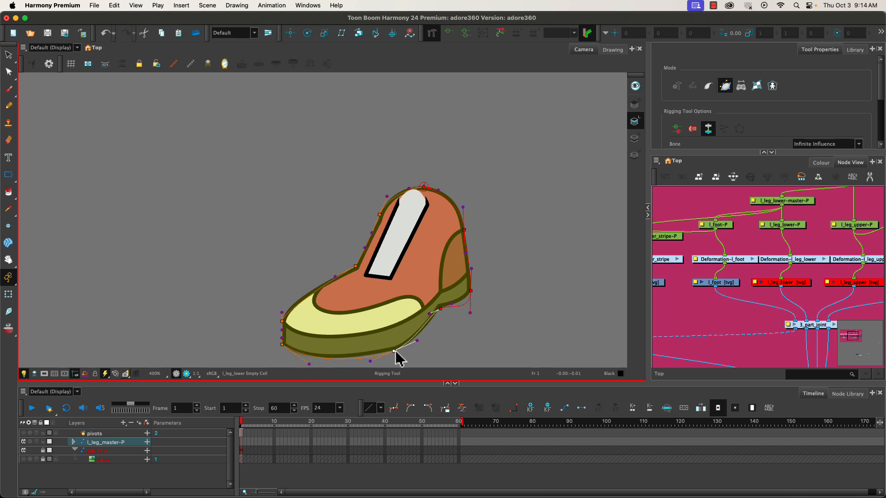
click(429, 318)
drag(471, 313, 467, 301)
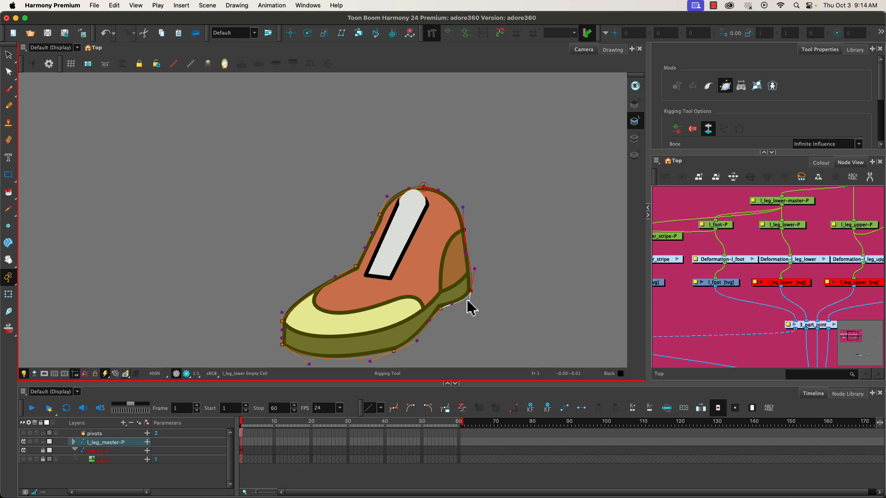
drag(475, 269, 471, 267)
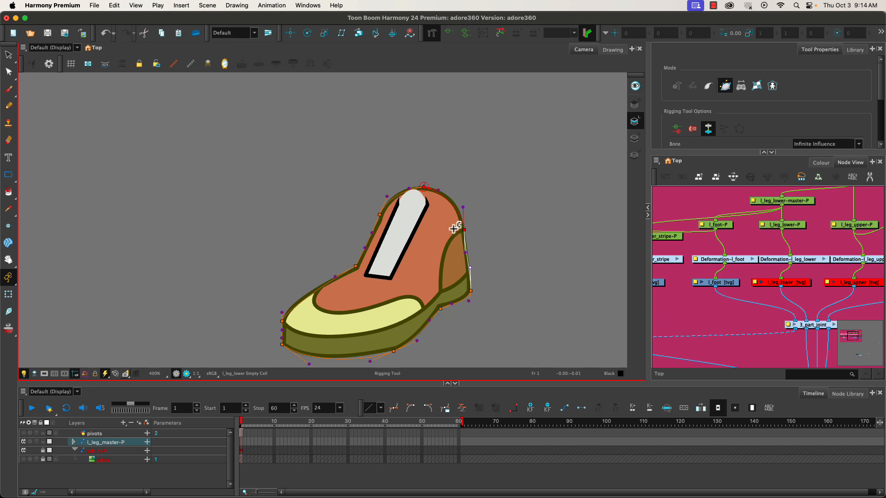
drag(470, 268, 467, 253)
mouse_move(438, 188)
mouse_down()
mouse_move(451, 197)
mouse_move(449, 189)
mouse_up()
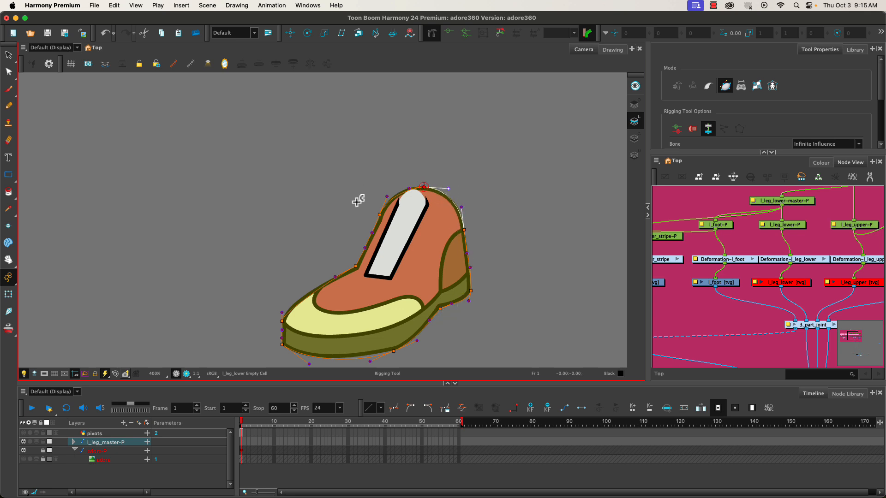
click(281, 305)
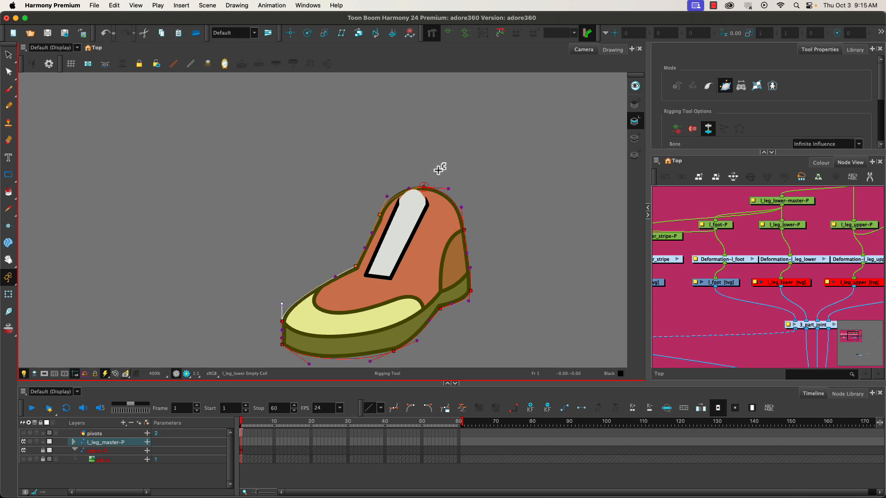
click(370, 364)
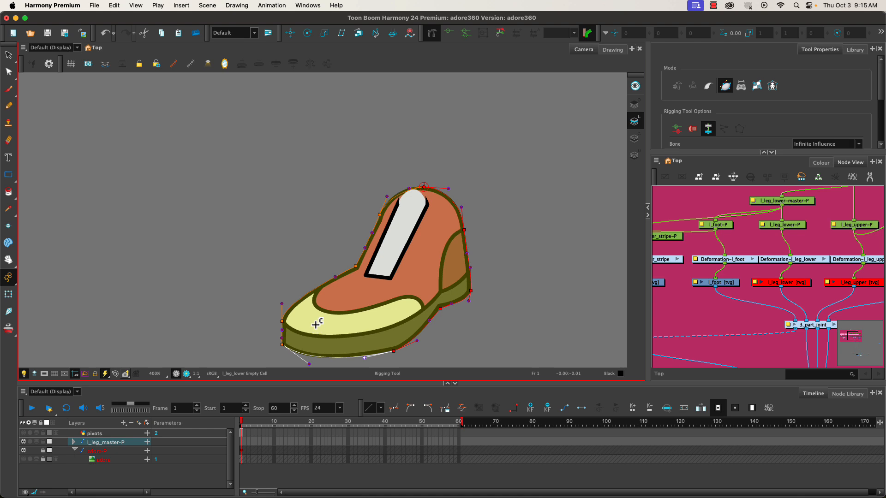
- Switch to the Transform tool, widen the Node View, and show the reference image layer with the whole frame in view
click(9, 294)
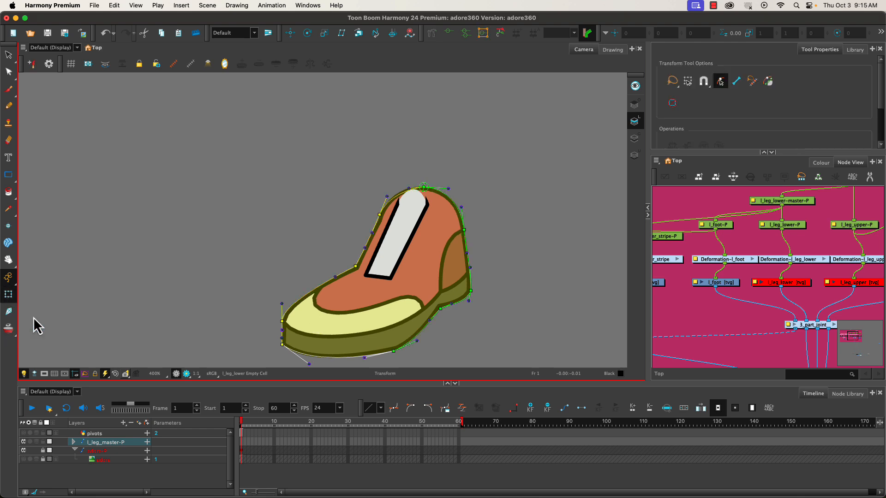
key(space)
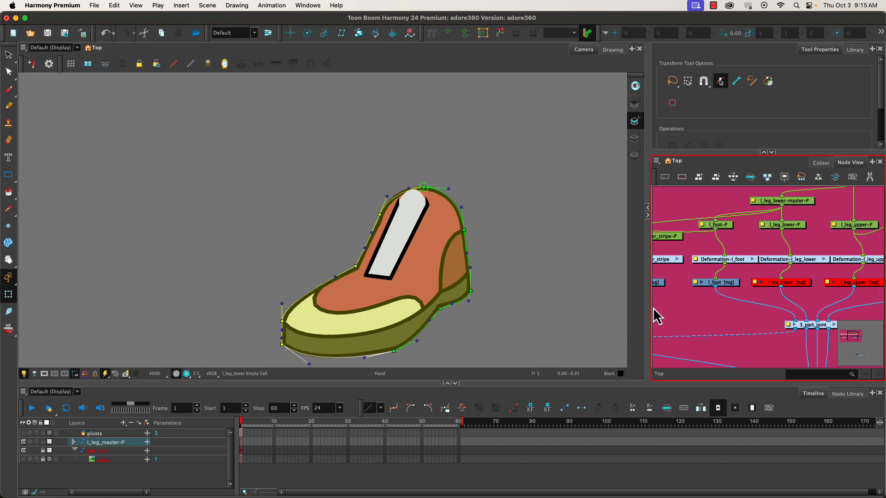
drag(647, 287, 406, 276)
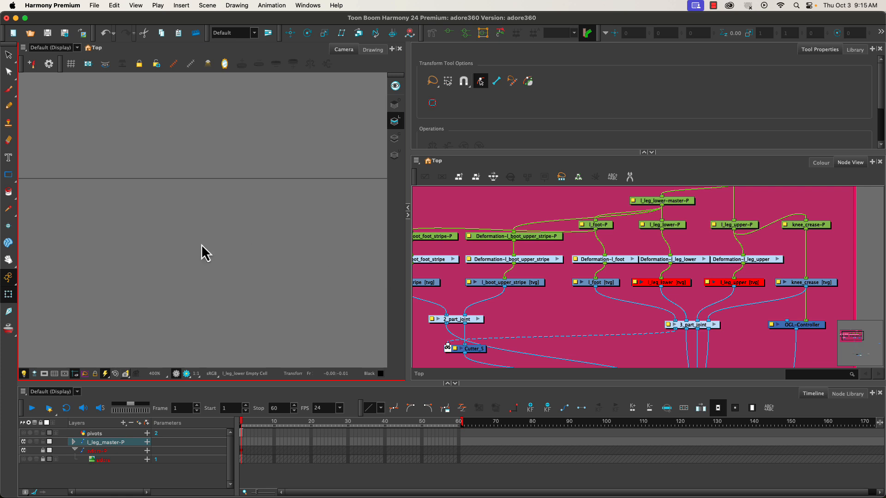
key(shift+m)
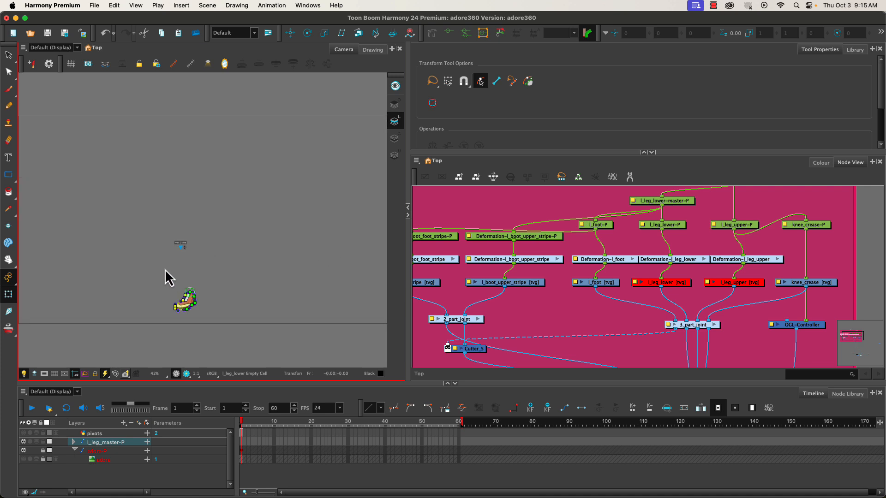
click(23, 460)
- Space out the foot, lower-leg and upper-leg deformation nodes so they no longer overlap
click(592, 242)
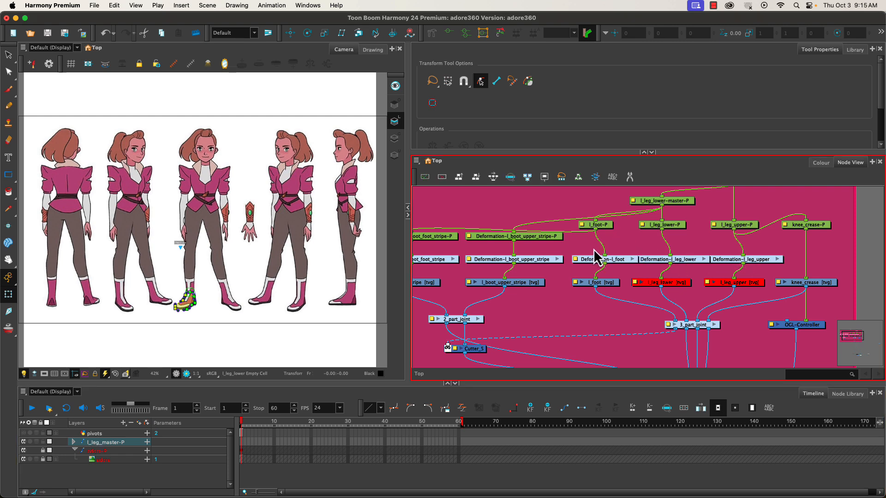
drag(623, 259, 618, 260)
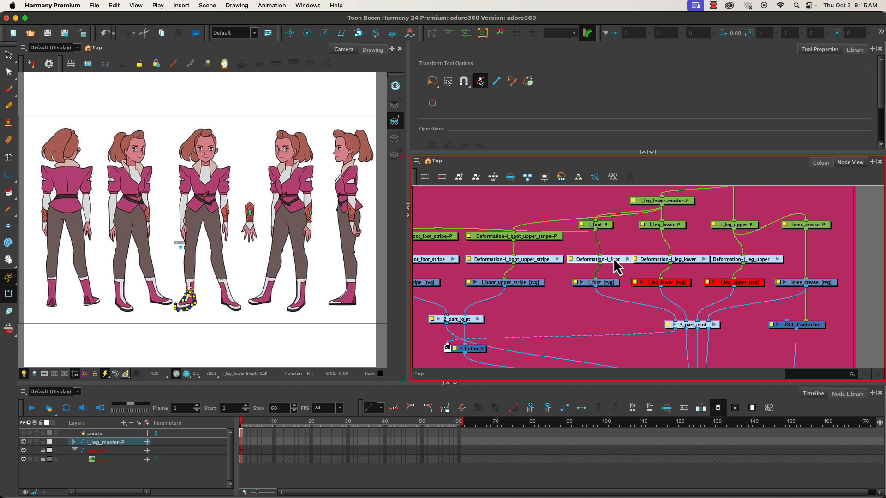
drag(755, 267, 762, 265)
drag(657, 267, 659, 266)
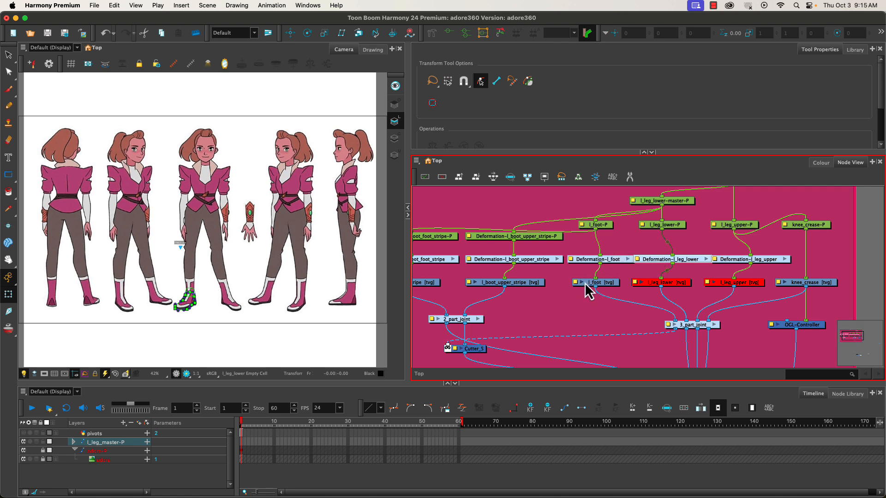
- Align the foot, lower-leg and upper-leg drawing nodes beneath their deformation nodes, and shift knee_crease outward to make room
drag(588, 285, 593, 285)
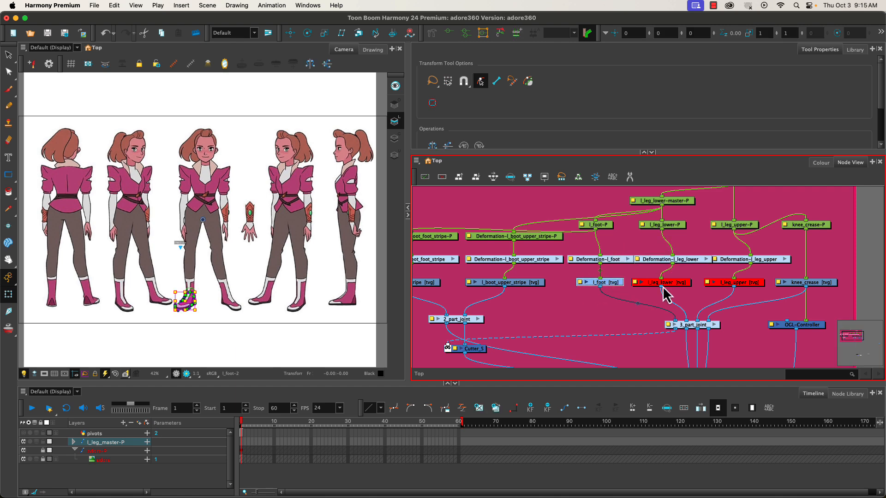
drag(649, 287, 661, 300)
drag(724, 292, 740, 294)
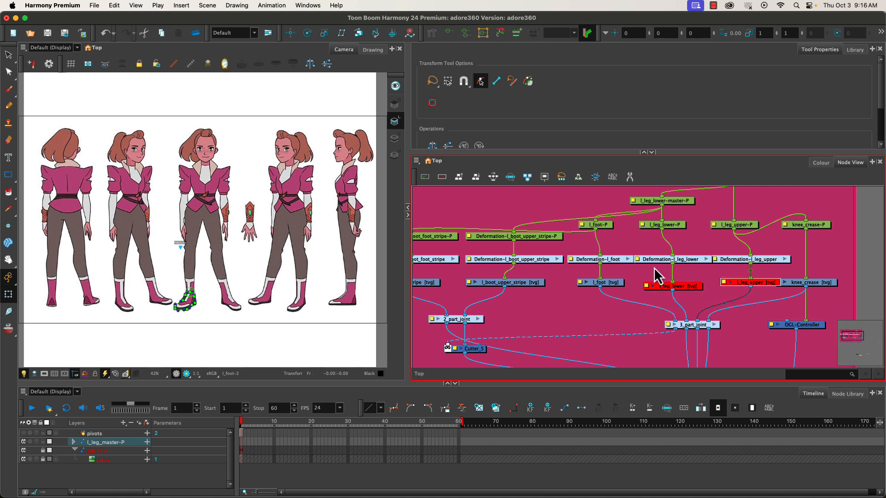
drag(821, 287, 834, 285)
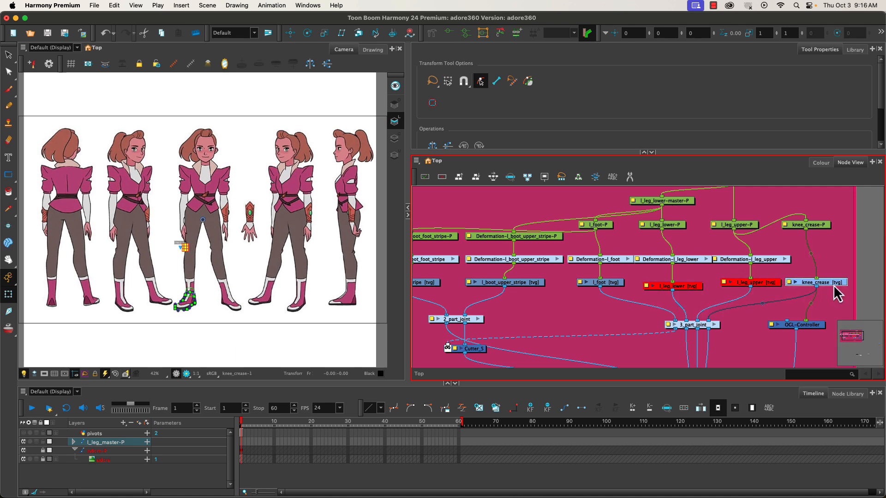
drag(658, 285, 660, 281)
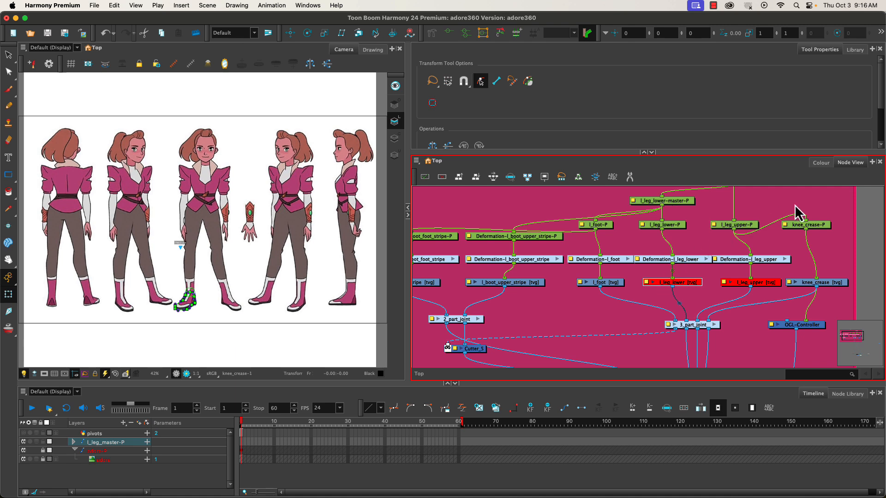
mouse_move(815, 283)
mouse_down()
mouse_move(835, 279)
mouse_move(826, 281)
mouse_up()
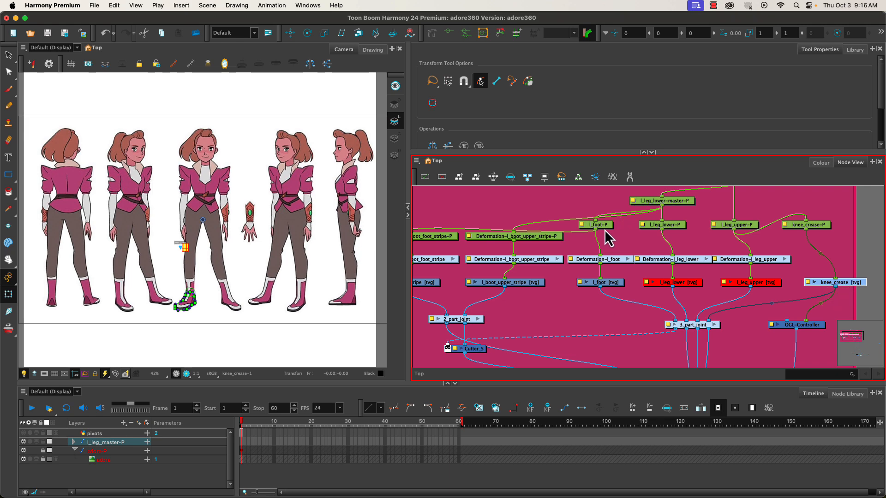
- Build a closed four-point envelope around the knee_crease drawing with the Rigging tool and fit its handles to the shape
scroll(178, 251, up, 8)
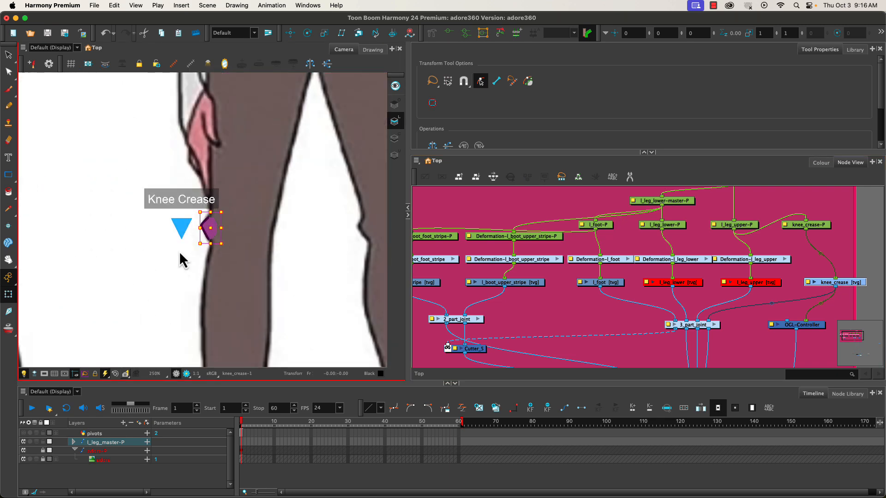
scroll(176, 253, up, 4)
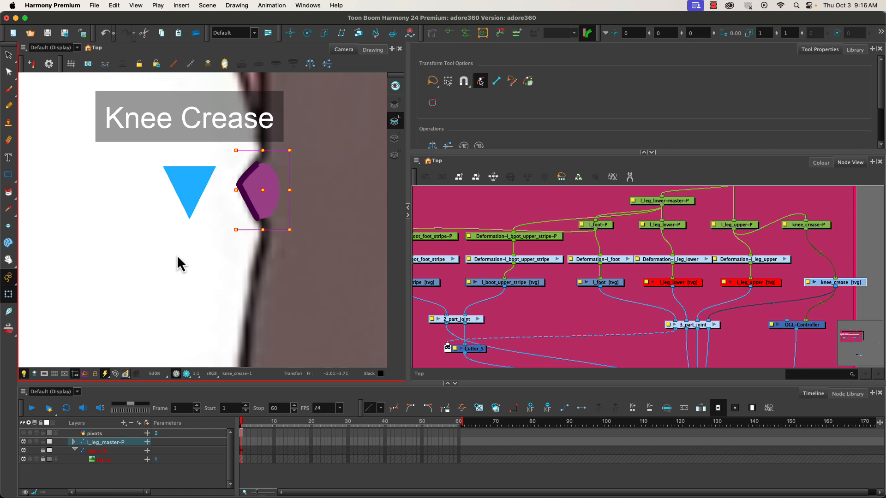
click(432, 33)
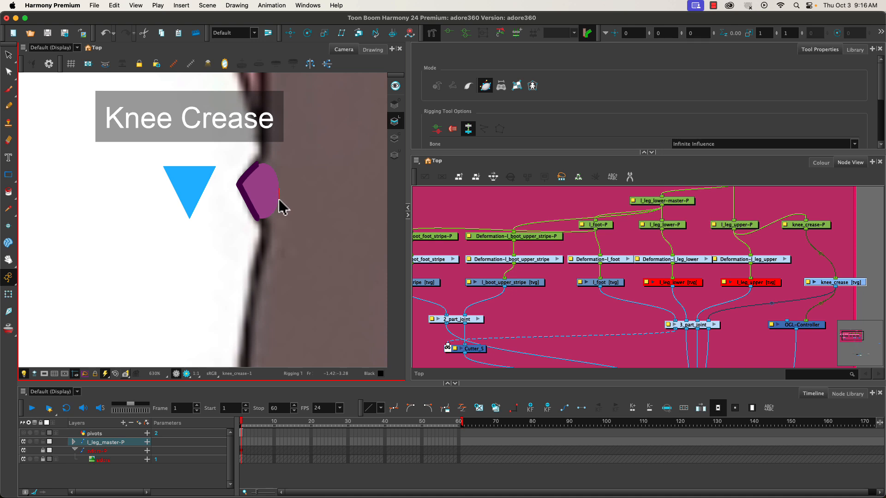
drag(279, 187, 278, 199)
drag(258, 223, 279, 216)
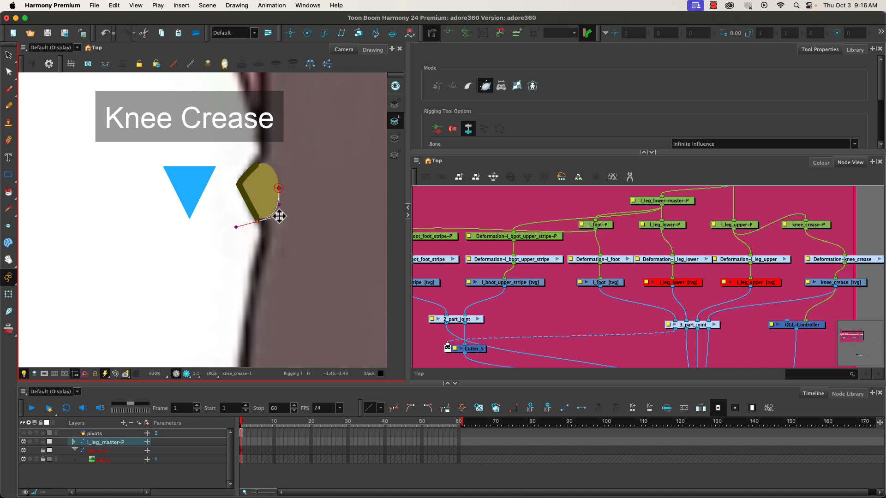
click(237, 186)
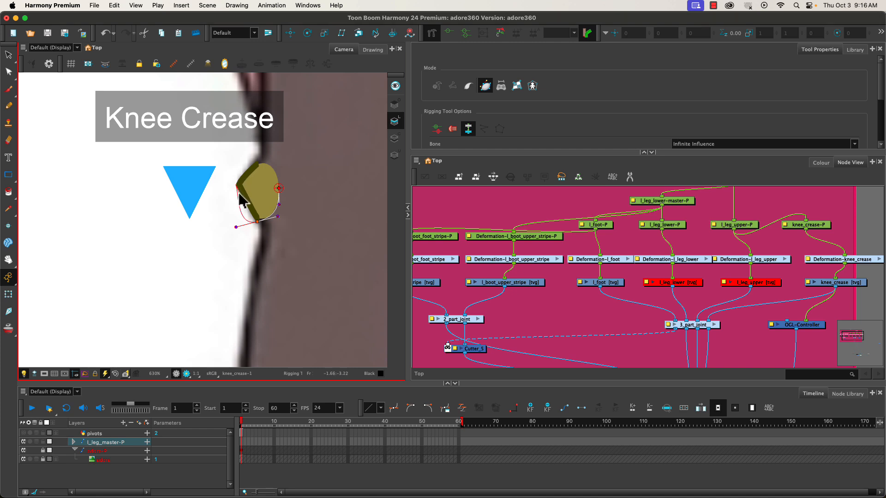
drag(242, 198, 242, 199)
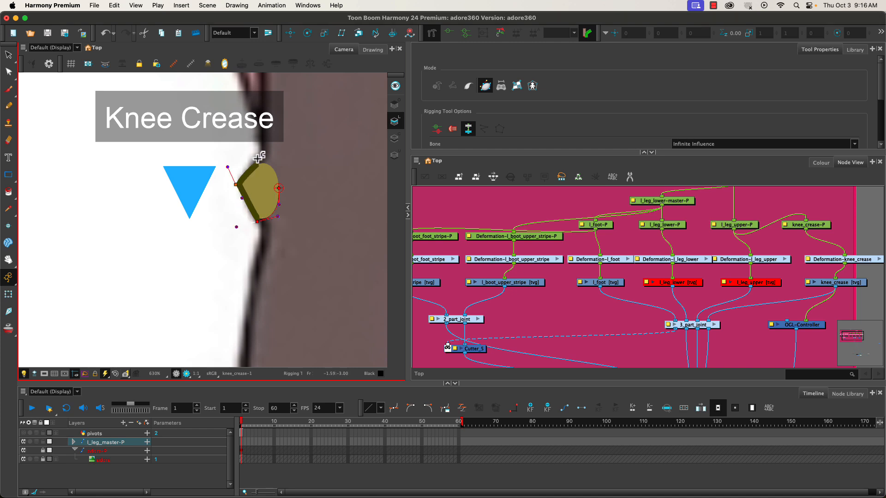
drag(258, 159, 248, 165)
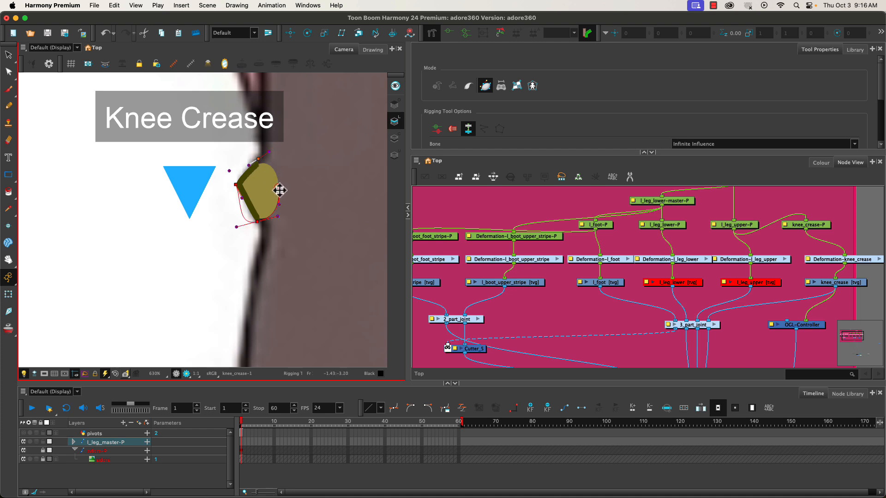
drag(278, 189, 279, 176)
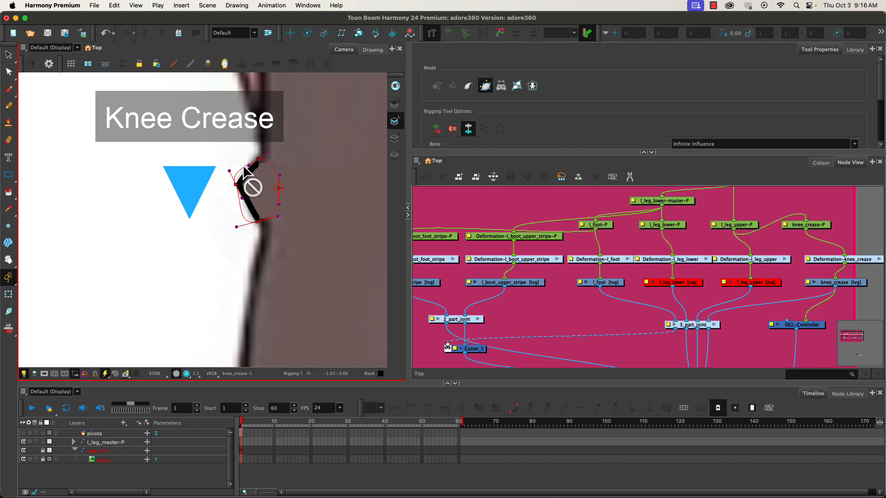
click(250, 171)
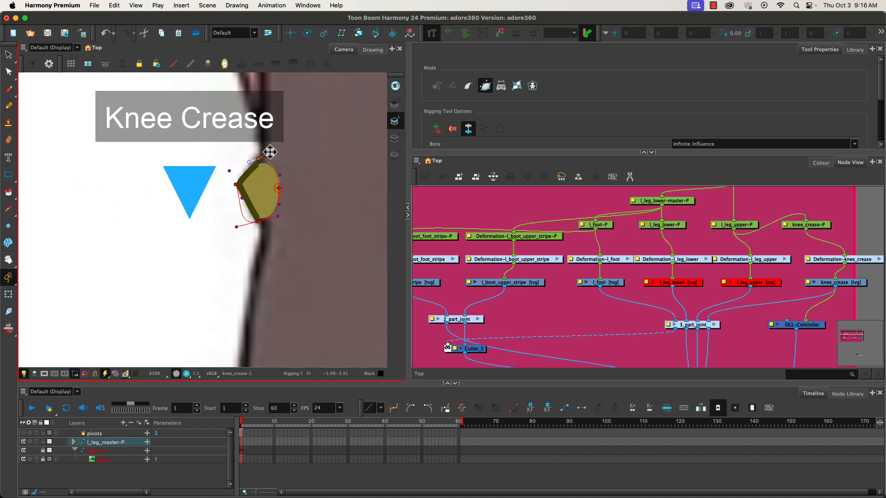
mouse_move(269, 151)
mouse_down()
mouse_move(280, 169)
mouse_move(250, 167)
mouse_up()
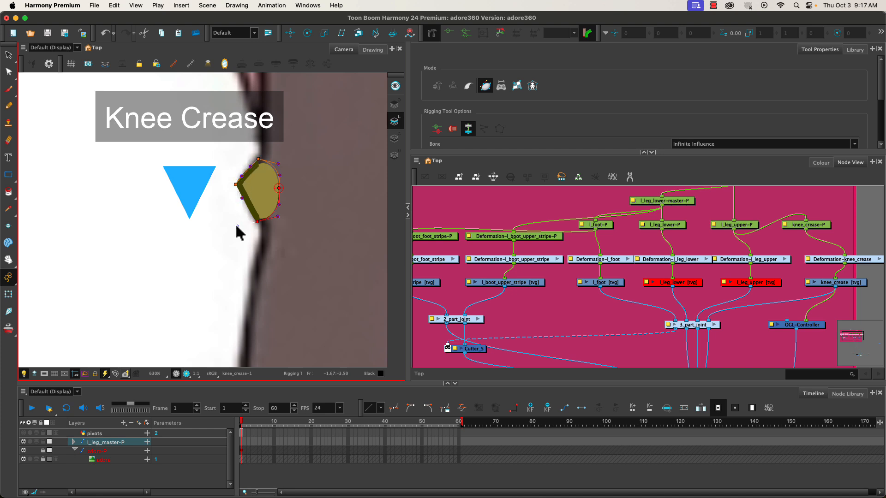
- Test the knee_crease envelope by pulling its outer point with the Transform tool, undo the movements and clear the selection
drag(236, 226, 278, 214)
click(241, 201)
click(8, 294)
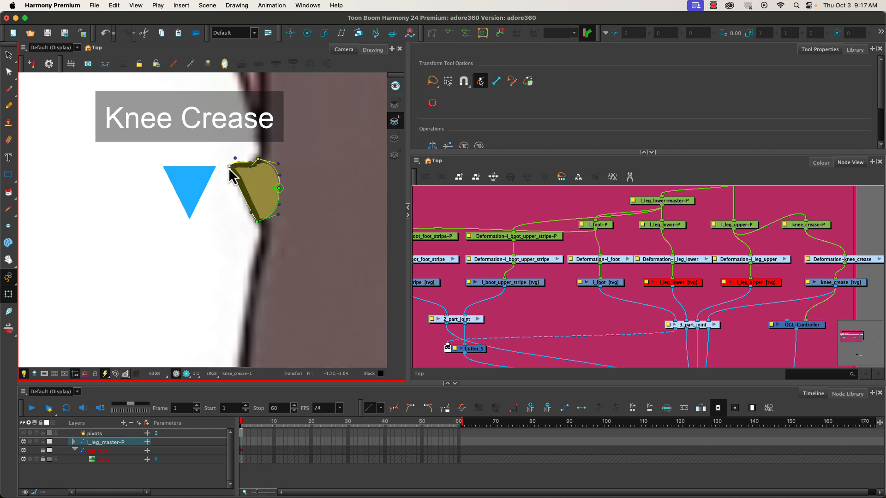
drag(228, 168, 228, 177)
key(super+z)
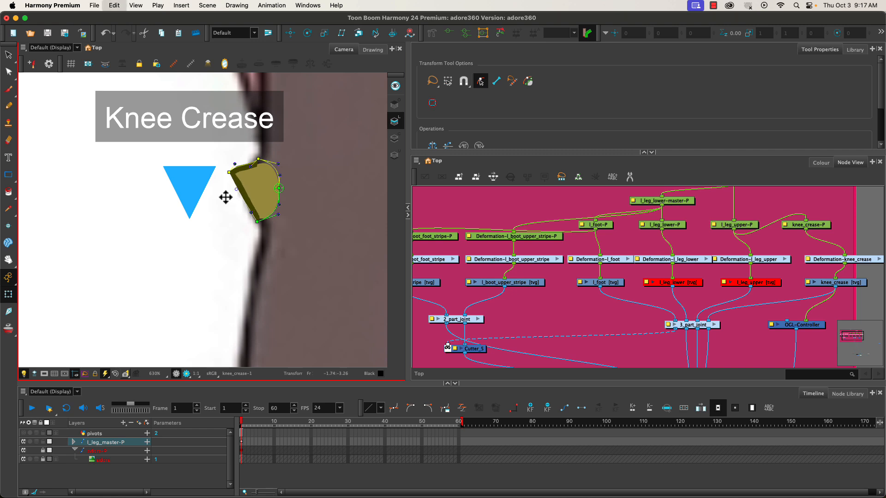
key(super+z)
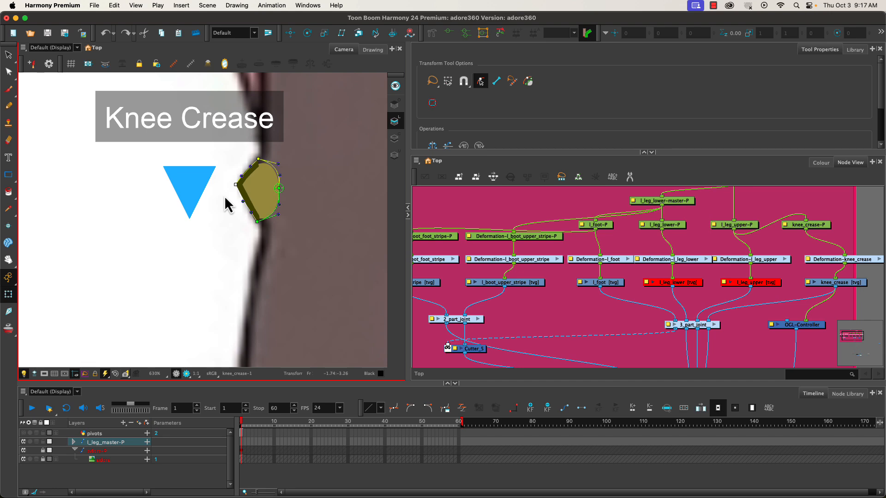
click(492, 201)
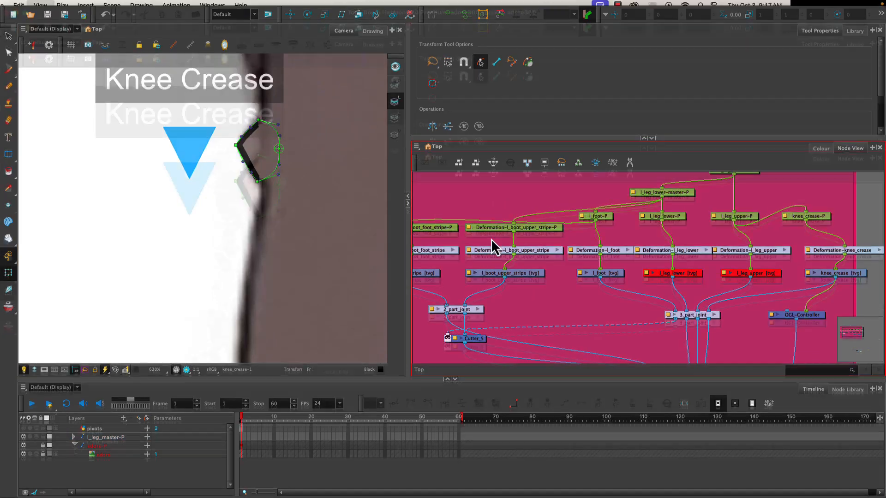
- Maximize the Node View and space out the upper-leg and lower-leg deformation nodes
key(grave)
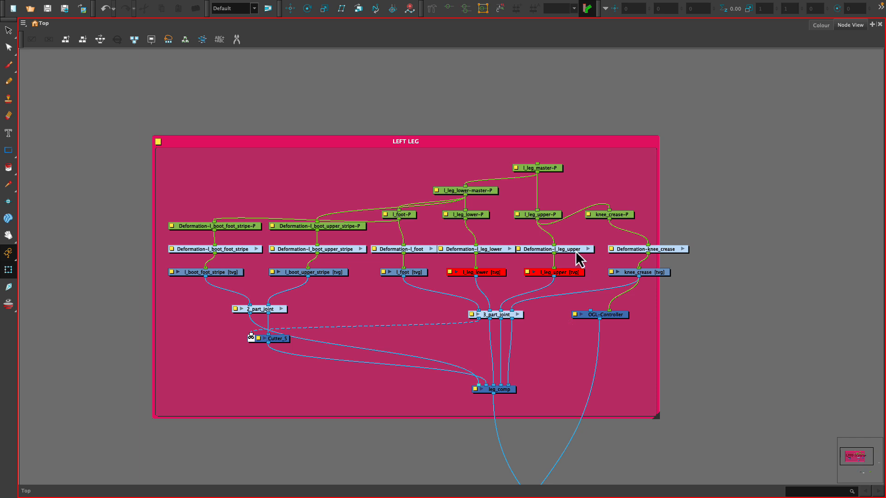
drag(574, 252, 579, 252)
drag(497, 252, 504, 252)
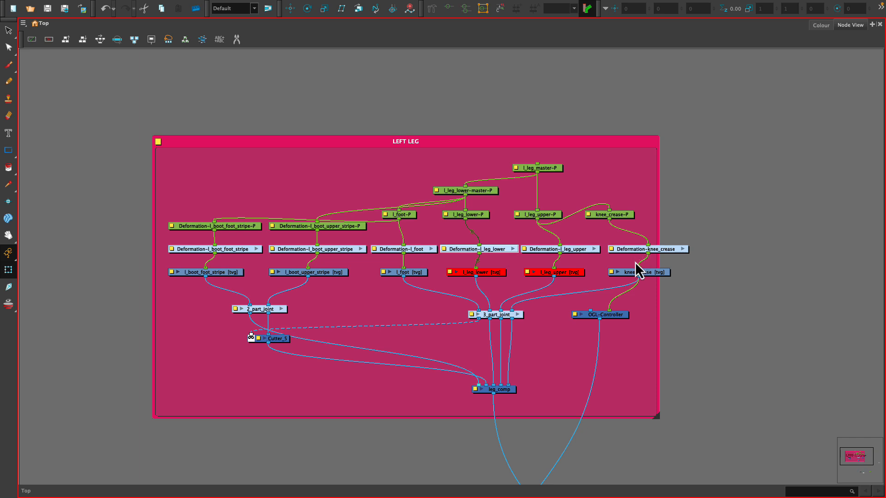
- Align the knee_crease, l_leg_upper, l_leg_lower and two boot stripe drawing nodes directly beneath their deformation nodes
drag(651, 273, 660, 274)
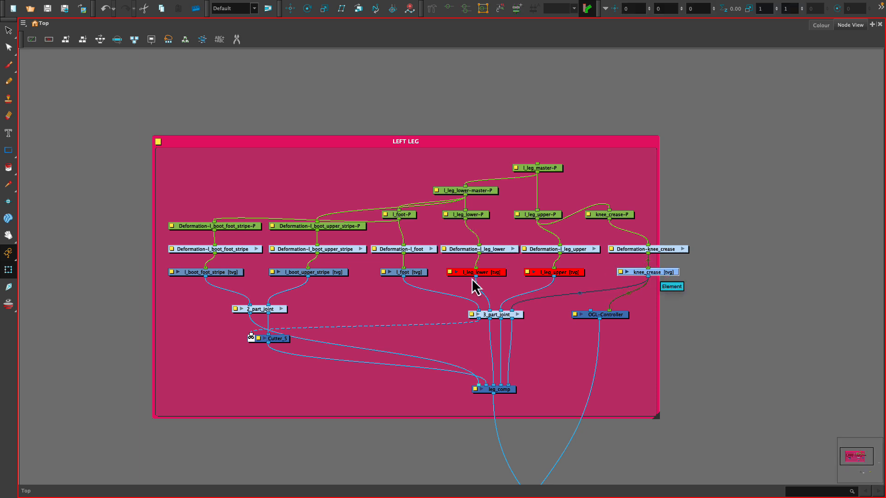
drag(563, 273, 568, 273)
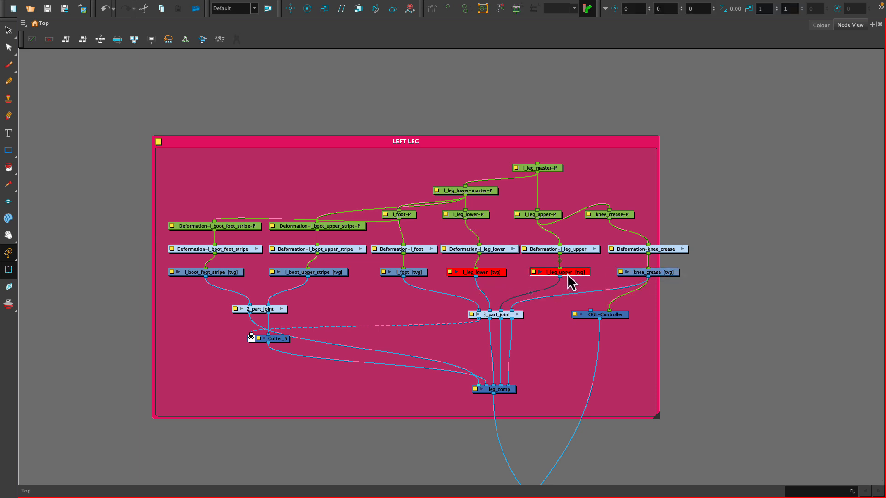
click(467, 273)
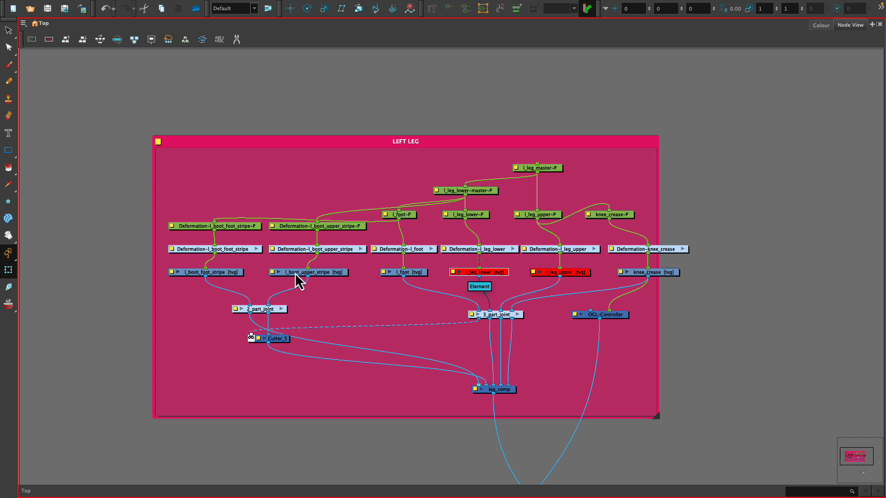
mouse_move(292, 276)
mouse_down()
mouse_move(307, 281)
mouse_move(300, 276)
mouse_up()
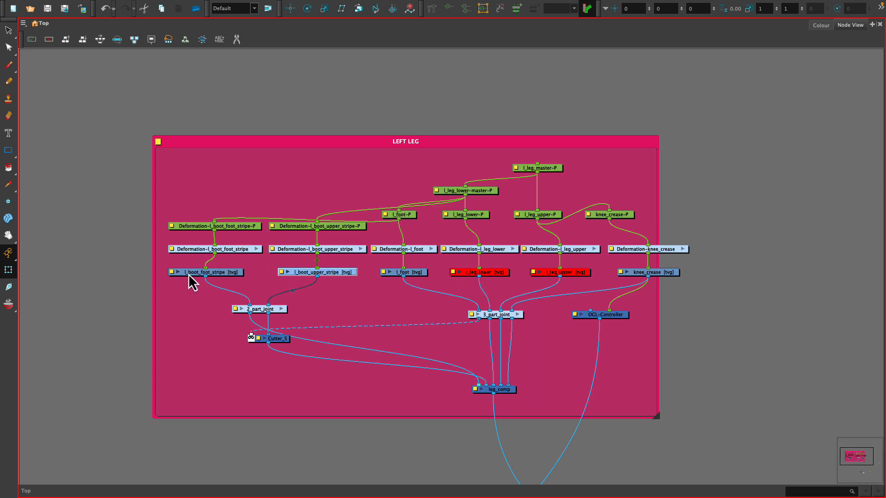
drag(189, 273, 198, 273)
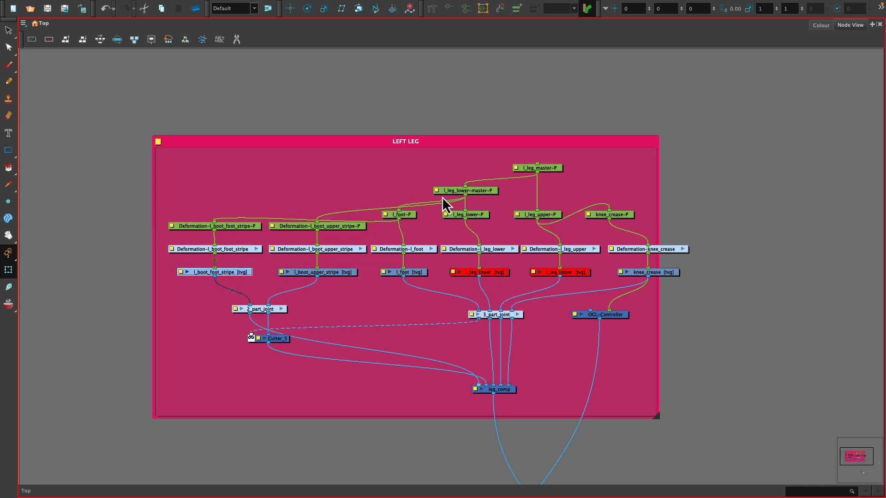
- Align the leg, foot, knee crease and boot stripe pegs above their connected nodes and widen the LEFT LEG backdrop to enclose the network
drag(405, 215, 409, 215)
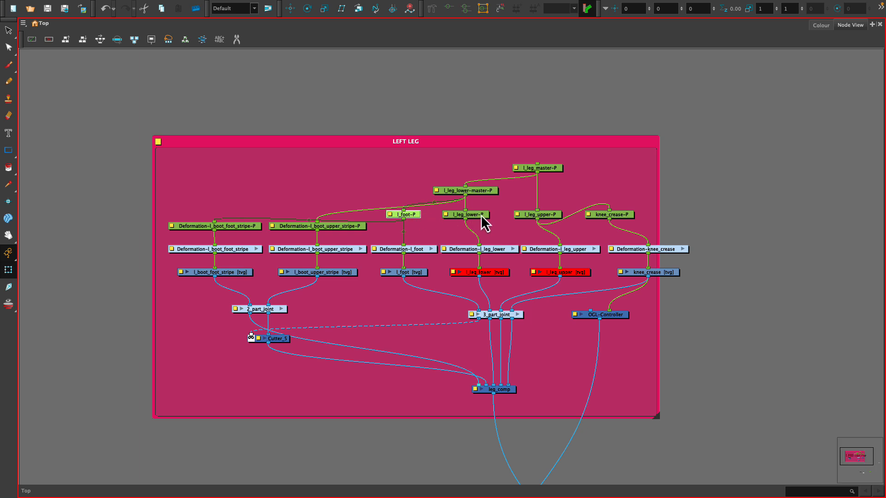
drag(482, 215, 641, 217)
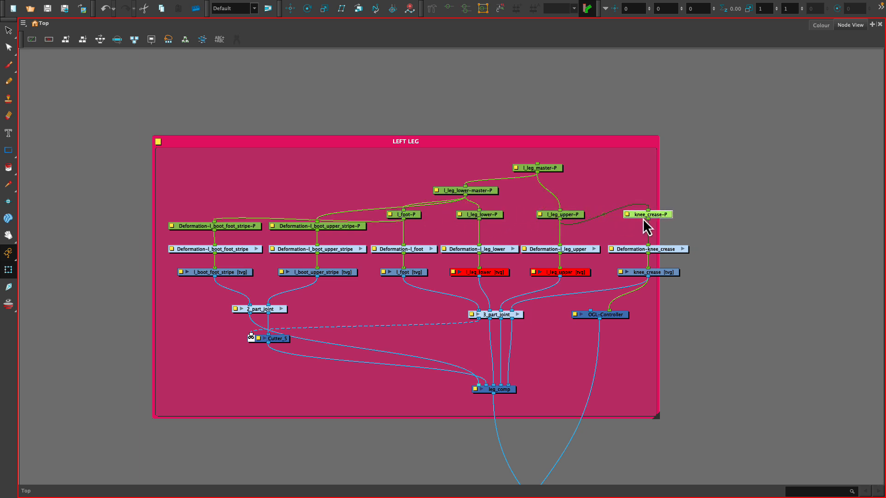
drag(545, 171, 567, 167)
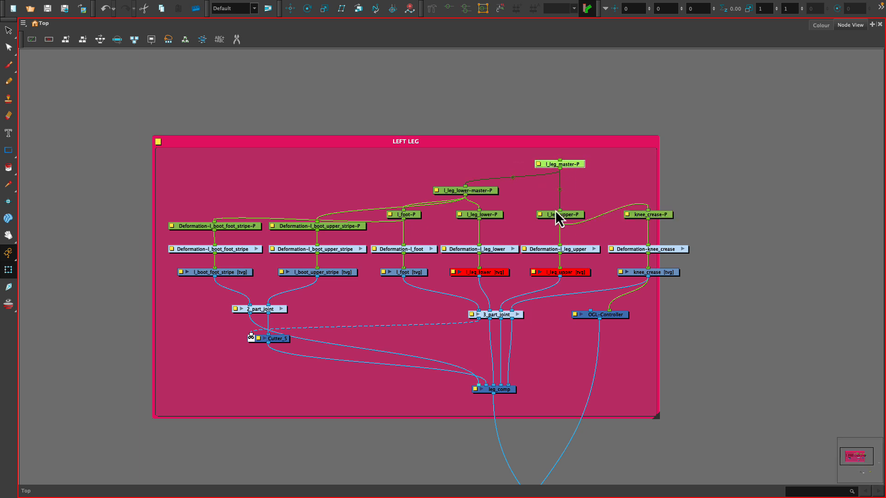
drag(477, 190, 489, 186)
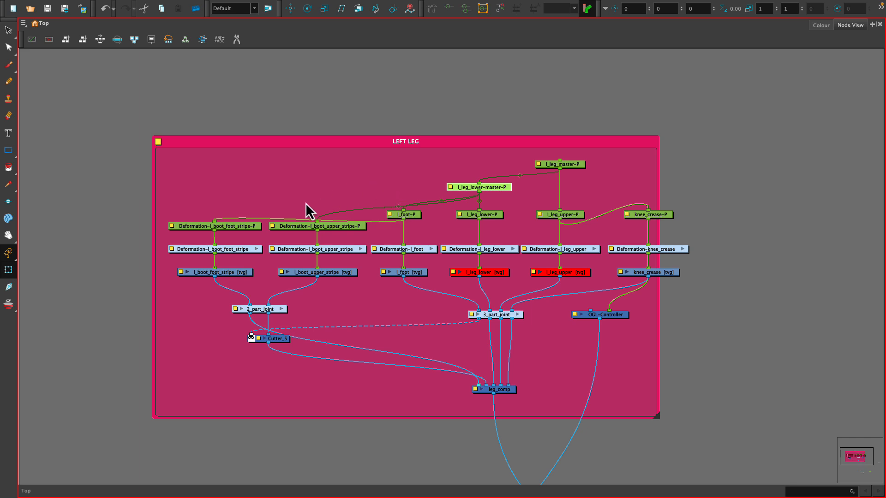
drag(225, 228, 225, 233)
drag(291, 226, 289, 228)
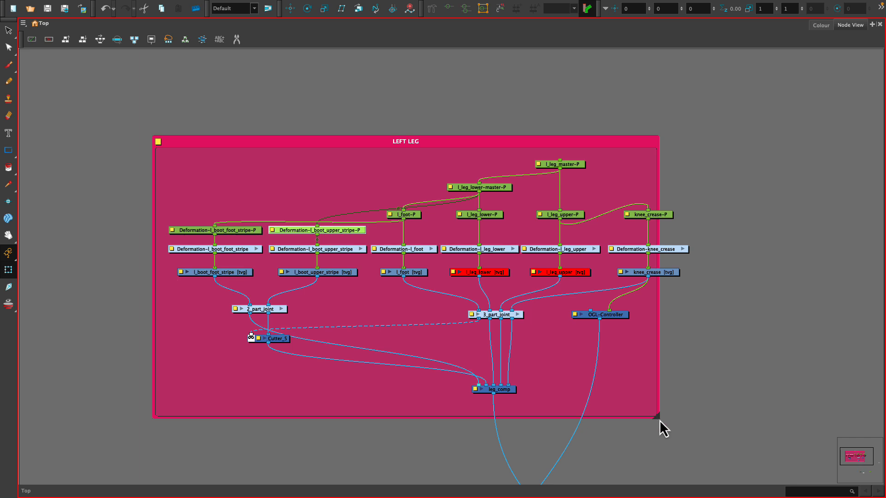
drag(657, 417, 700, 407)
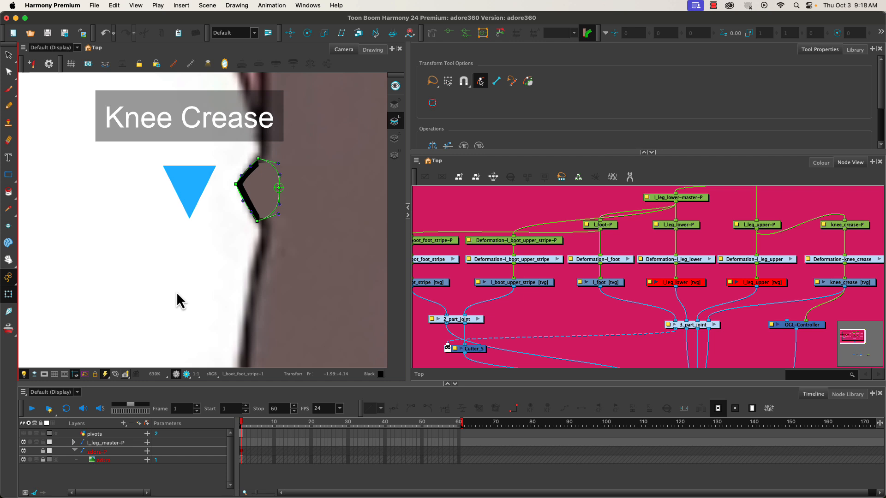
- Re-enable the l_leg_lower and l_leg_upper drawing nodes so the whole leg shows in the Camera View, and clear the selection
scroll(153, 285, down, 3)
scroll(154, 283, down, 4)
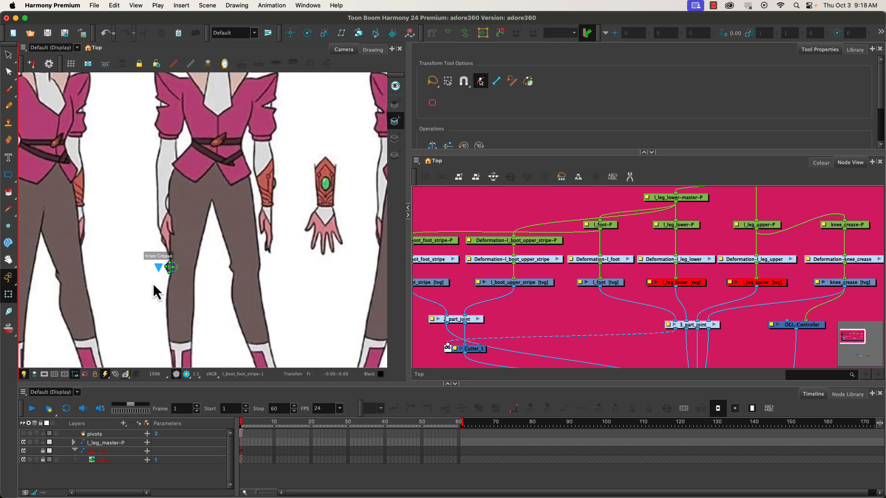
click(743, 289)
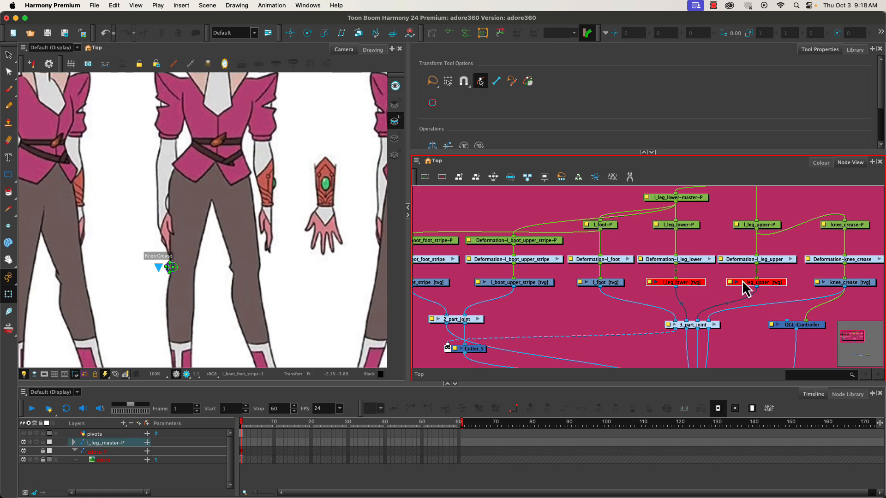
click(552, 327)
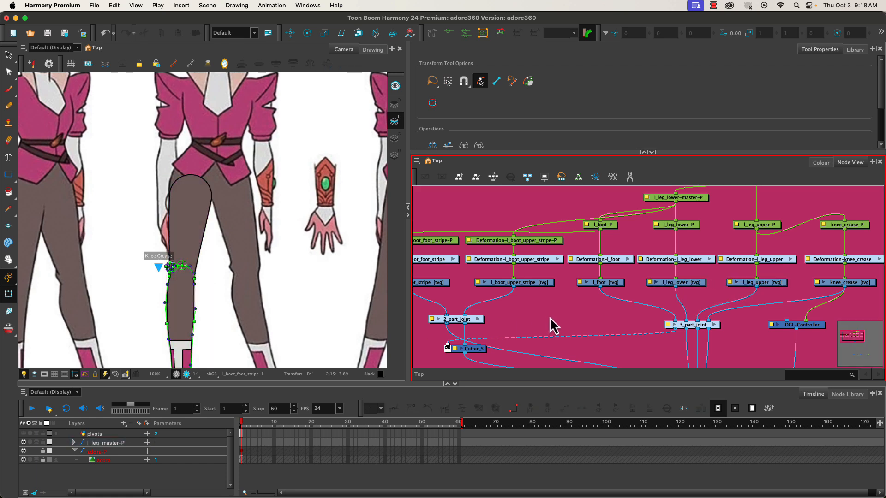